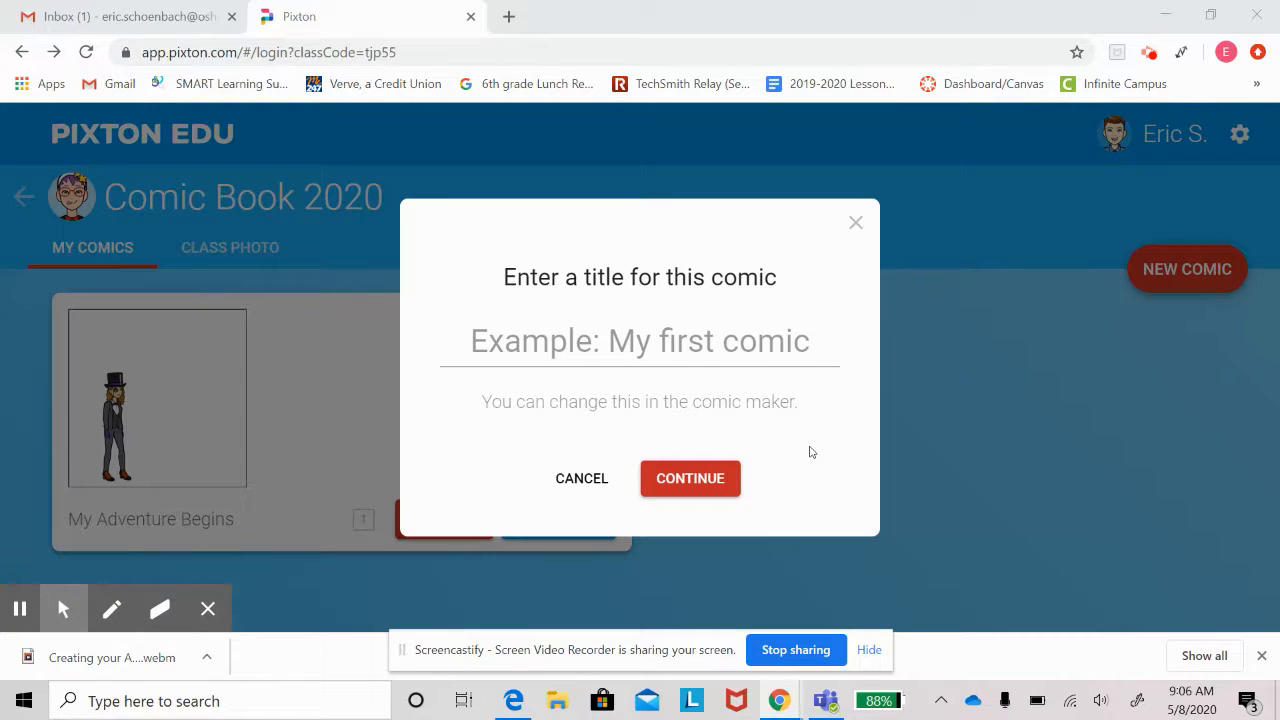
Create a new comic with the title 'My Adventure Begins'.
{"action": "left_click", "coordinate": [700, 355]}
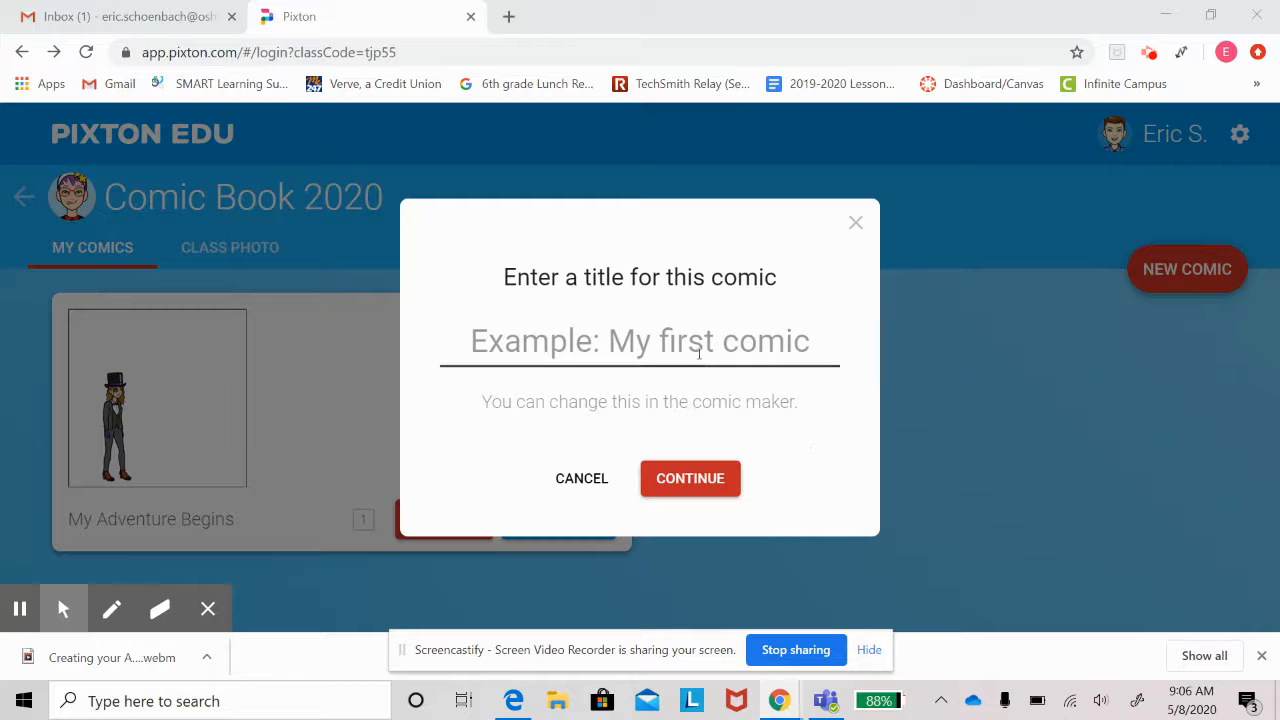
{"action": "type", "text": "My Ad"}
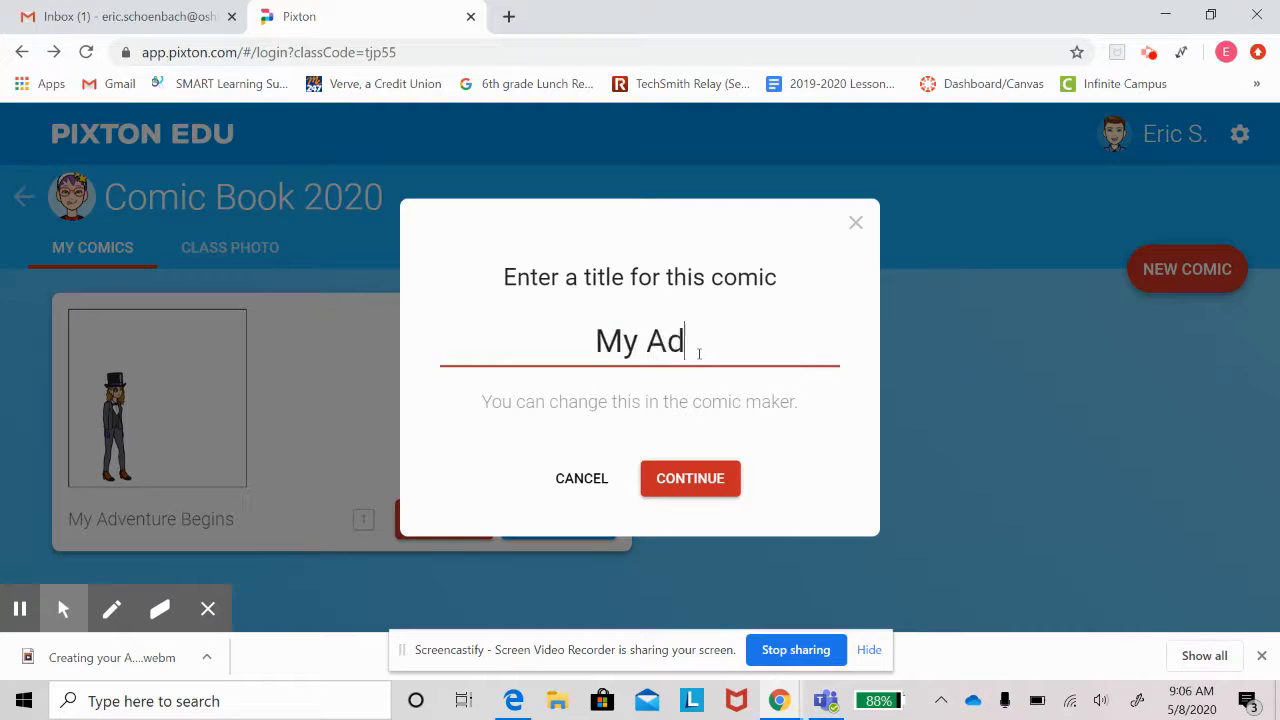
{"action": "type", "text": "venture Begins"}
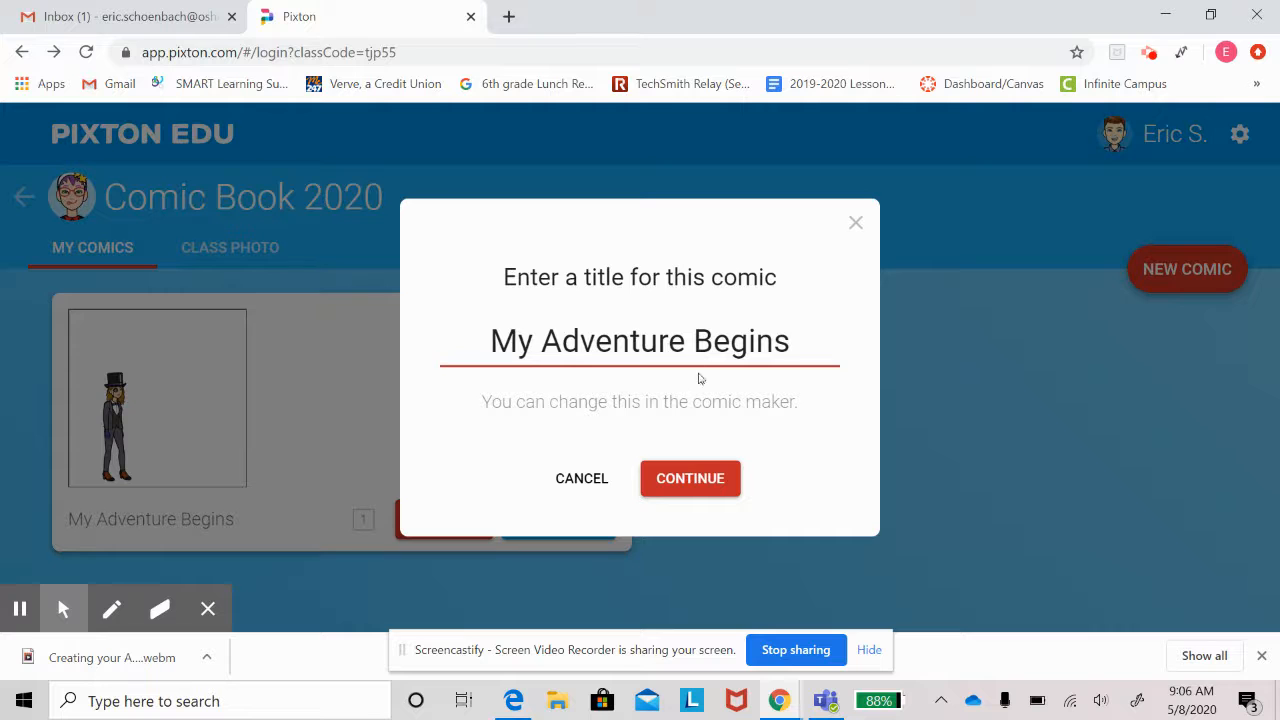
{"action": "left_click", "coordinate": [699, 479]}
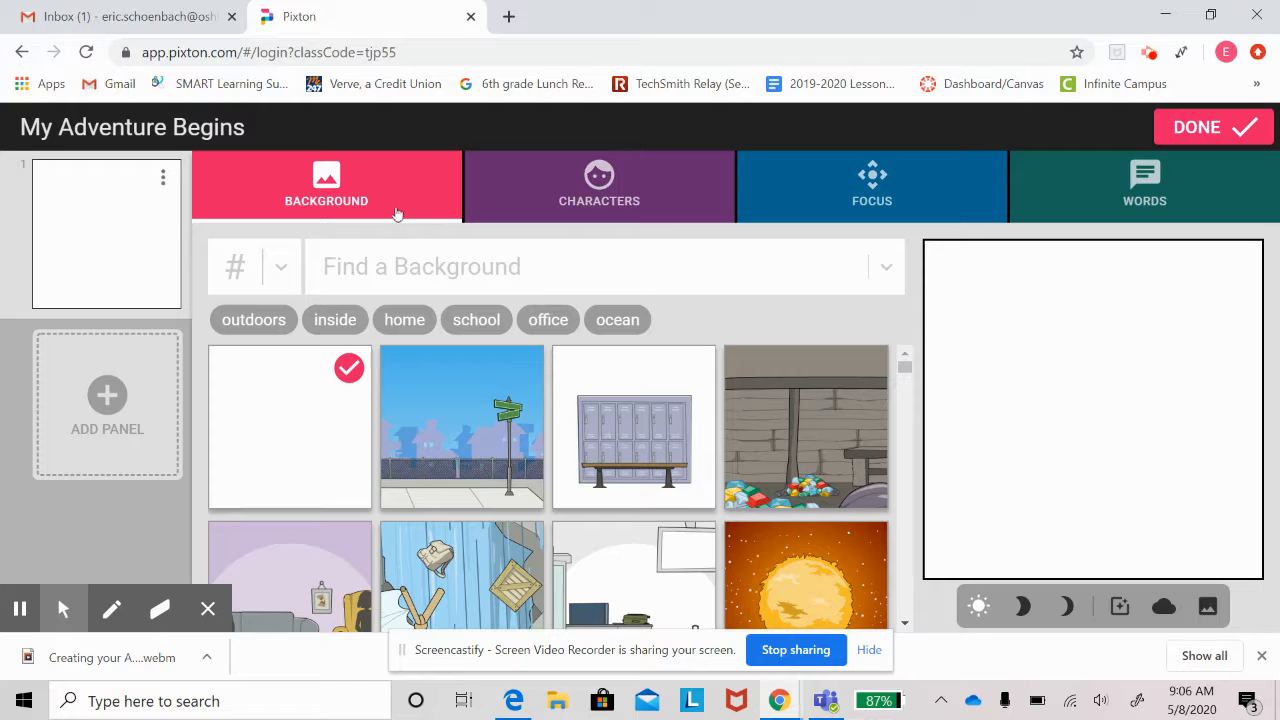
Browse the background thumbnails, then bring up the character library for the first panel.
{"action": "scroll", "coordinate": [683, 502], "scroll_direction": "down", "scroll_amount": 2}
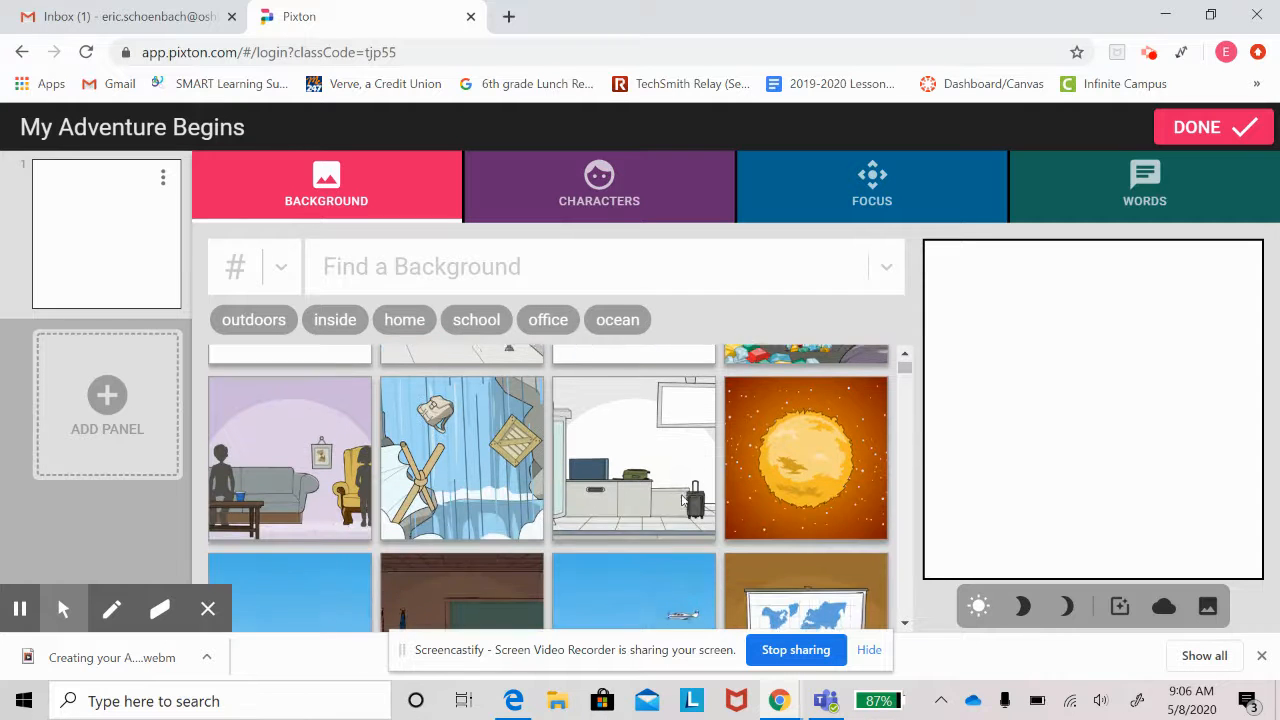
{"action": "scroll", "coordinate": [683, 502], "scroll_direction": "down", "scroll_amount": 3}
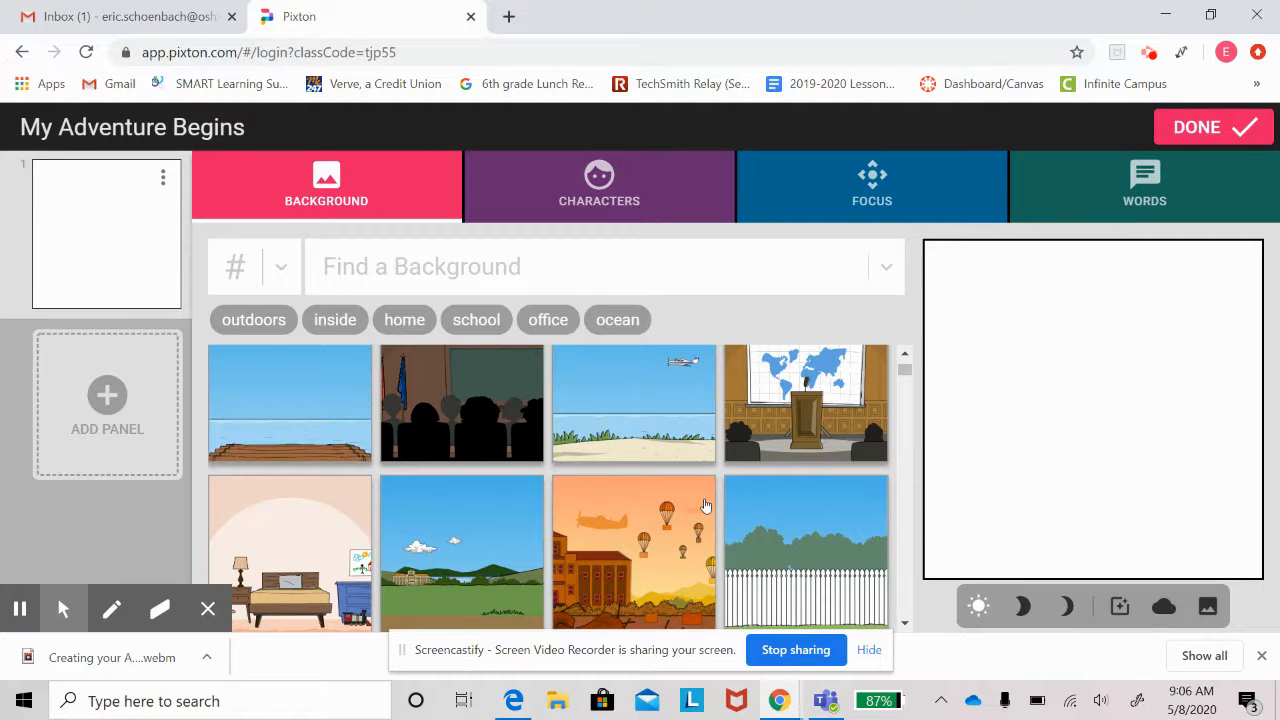
{"action": "scroll", "coordinate": [705, 505], "scroll_direction": "down", "scroll_amount": 3}
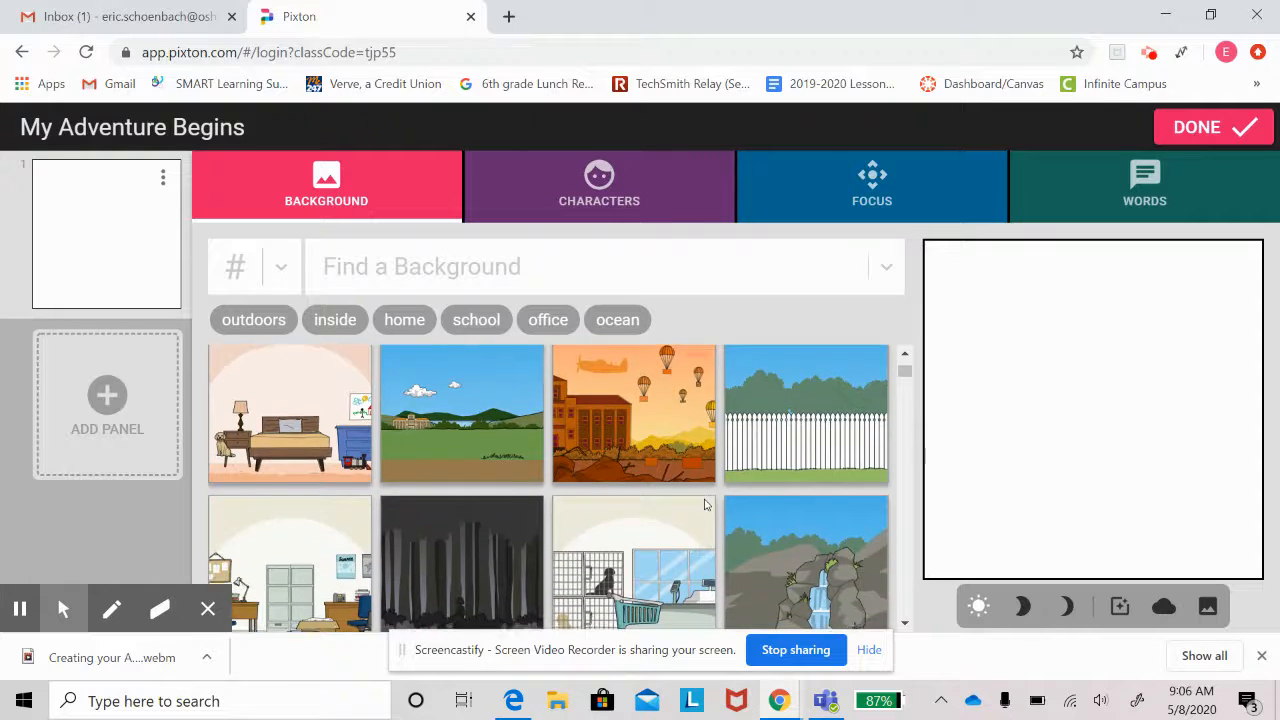
{"action": "scroll", "coordinate": [705, 505], "scroll_direction": "down", "scroll_amount": 3}
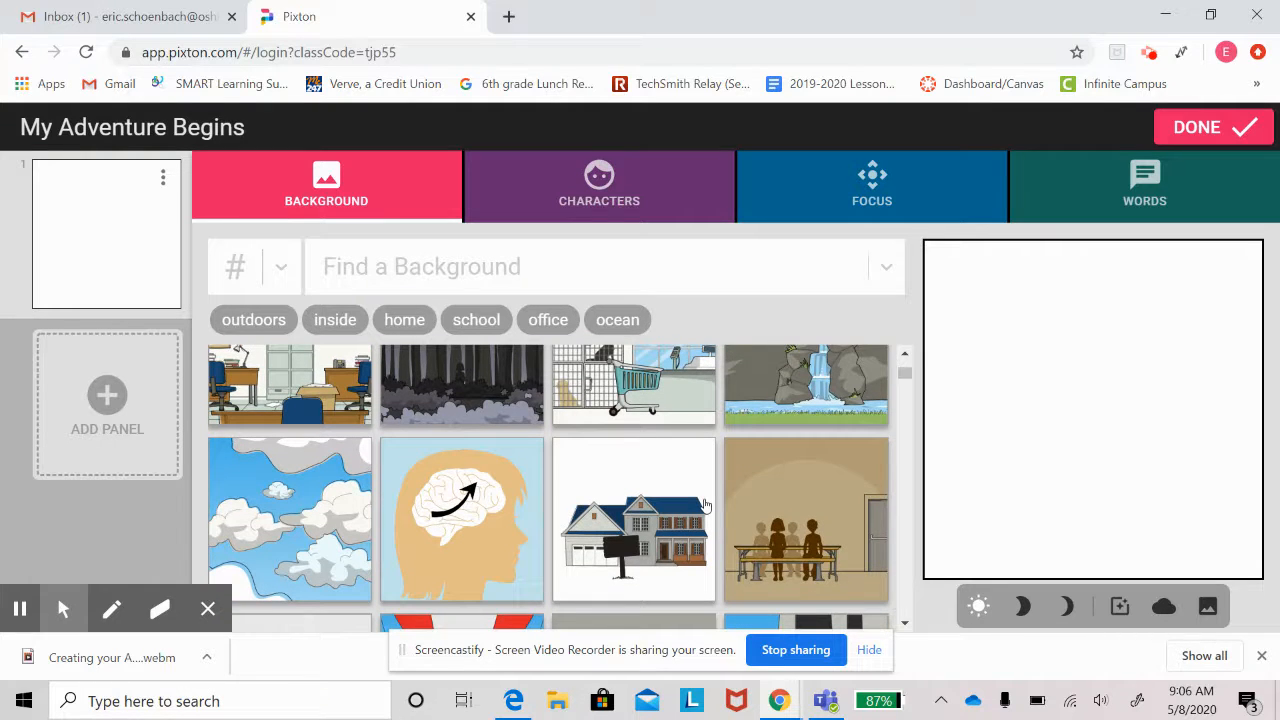
{"action": "scroll", "coordinate": [705, 505], "scroll_direction": "up", "scroll_amount": 3}
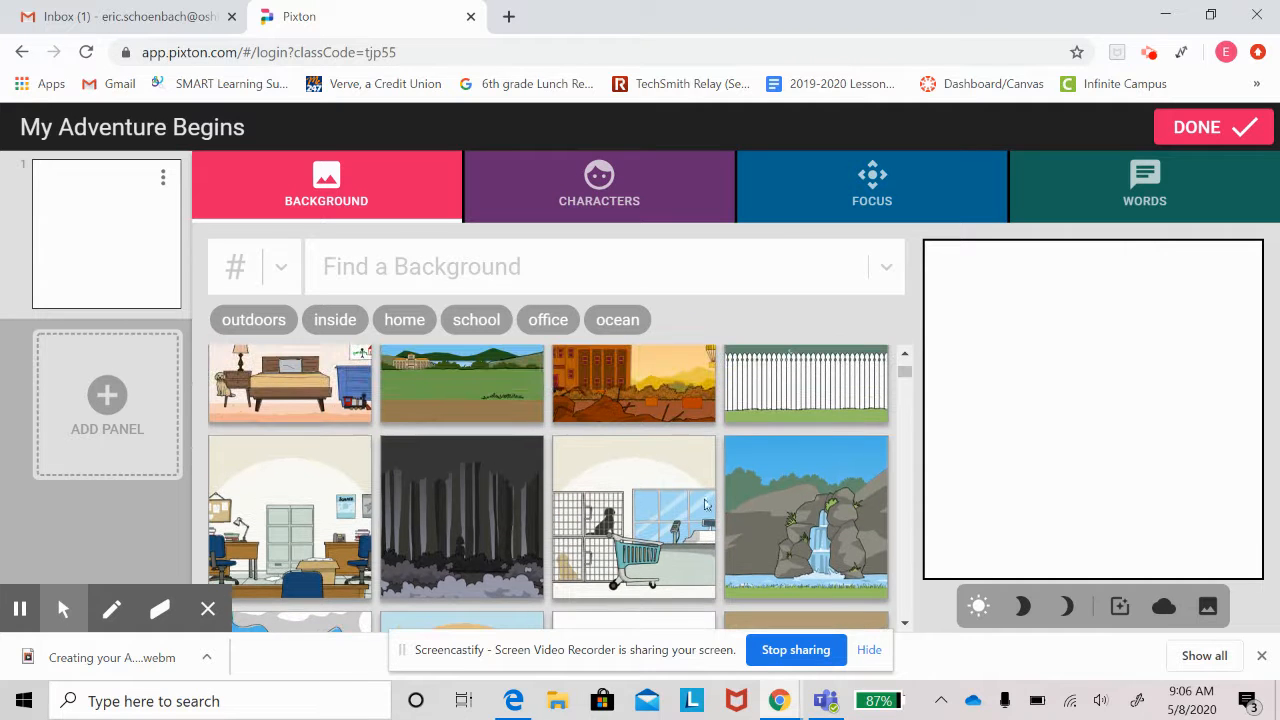
{"action": "left_click", "coordinate": [633, 201]}
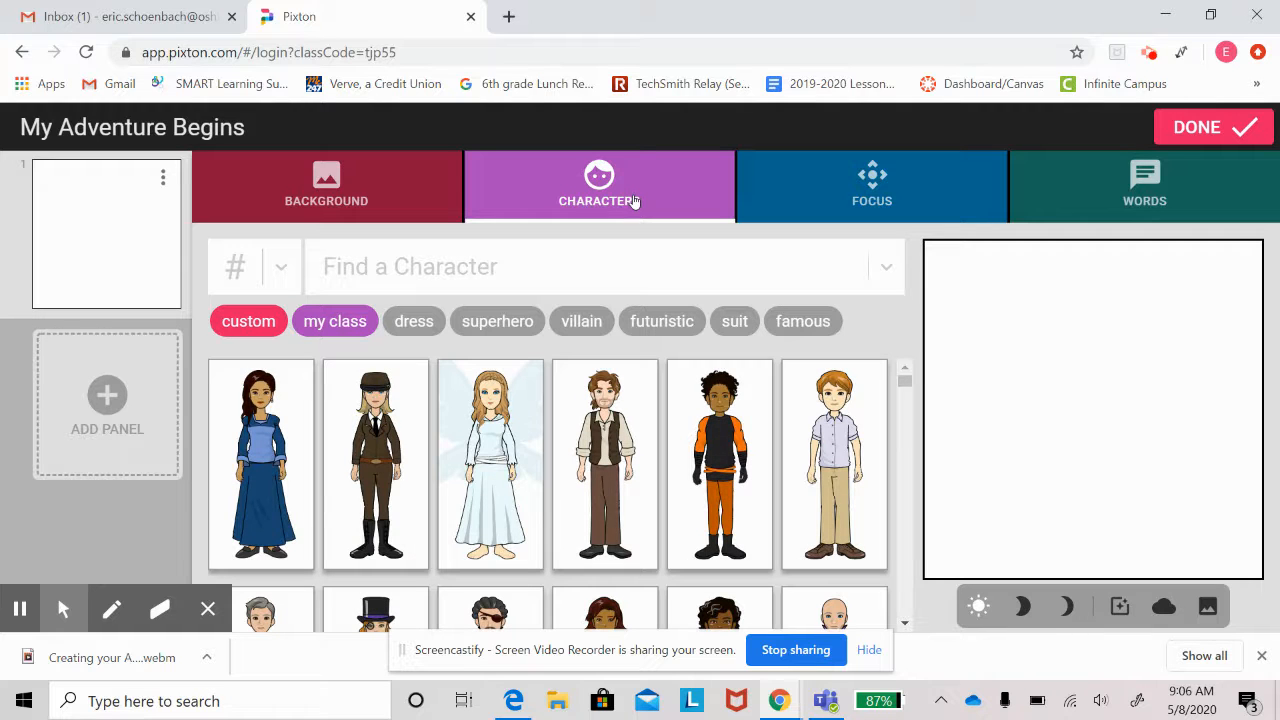
Filter characters to 'superhero' and place the first superhero in the panel.
{"action": "left_click", "coordinate": [486, 321]}
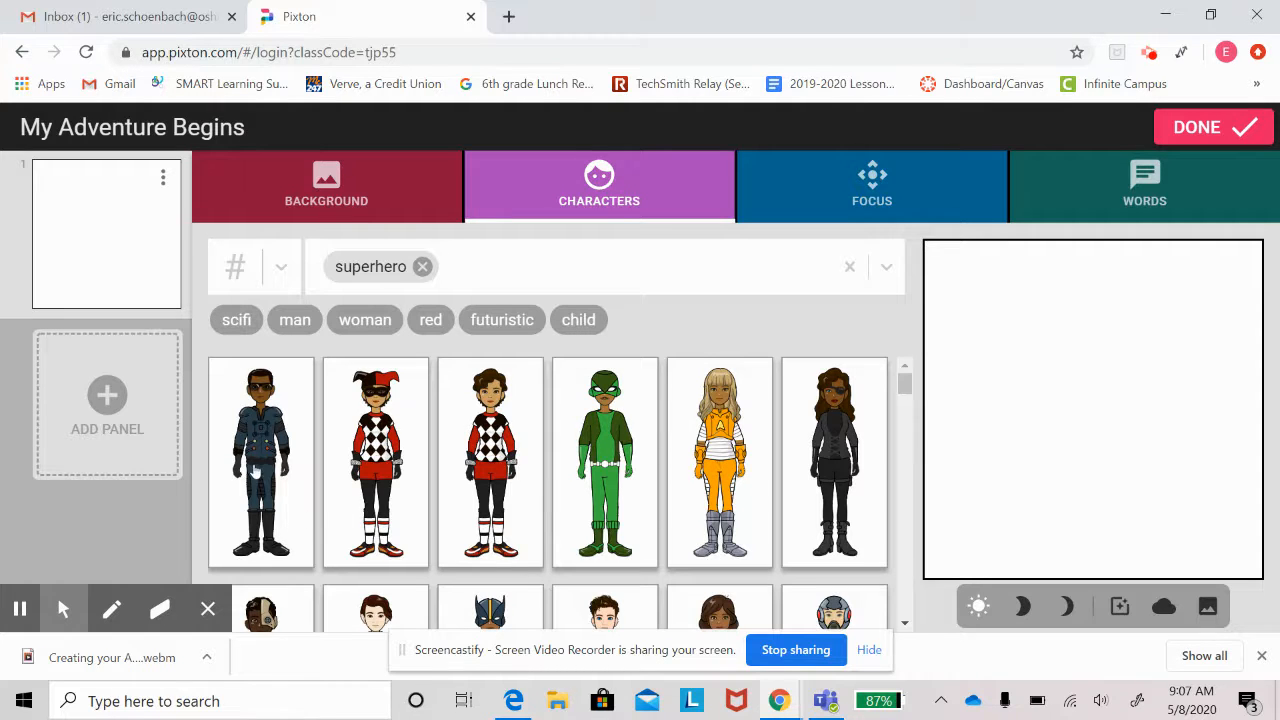
{"action": "left_click", "coordinate": [255, 472]}
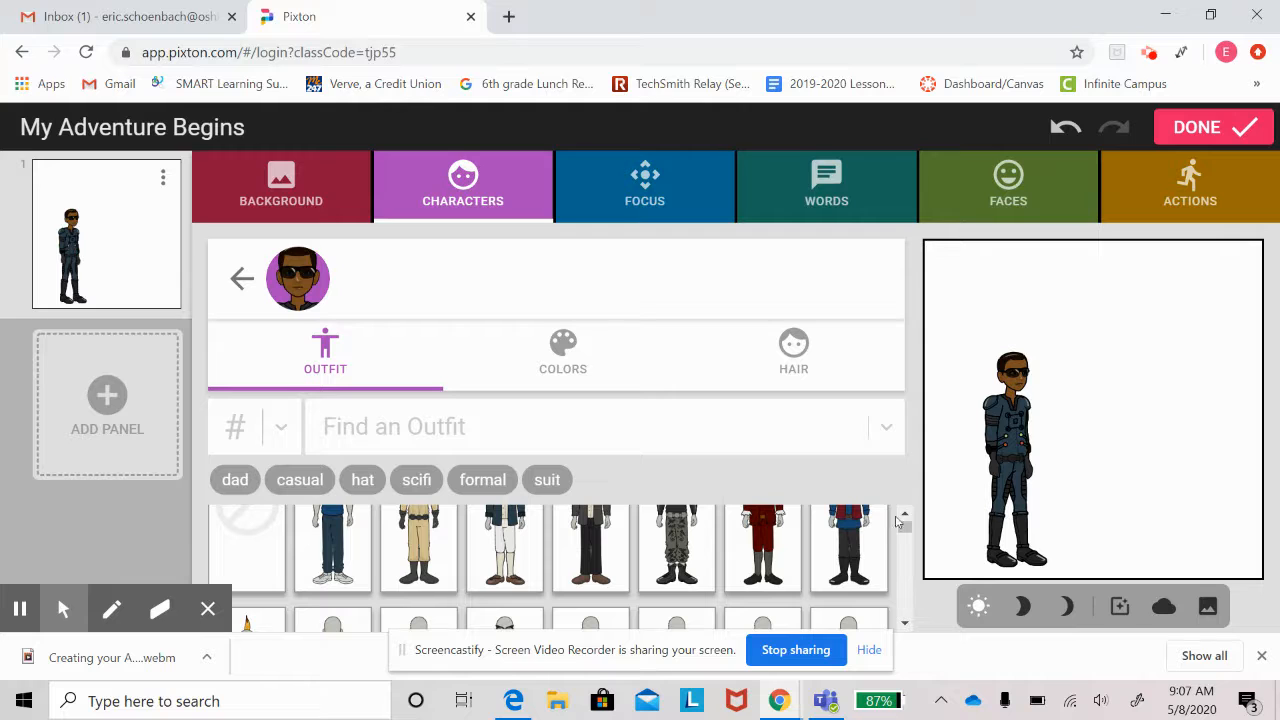
Change the superhero's outfit to the dark red suit with a white cravat.
{"action": "mouse_move", "coordinate": [904, 526]}
{"action": "left_mouse_down"}
{"action": "mouse_move", "coordinate": [905, 540]}
{"action": "mouse_move", "coordinate": [905, 526]}
{"action": "left_mouse_up"}
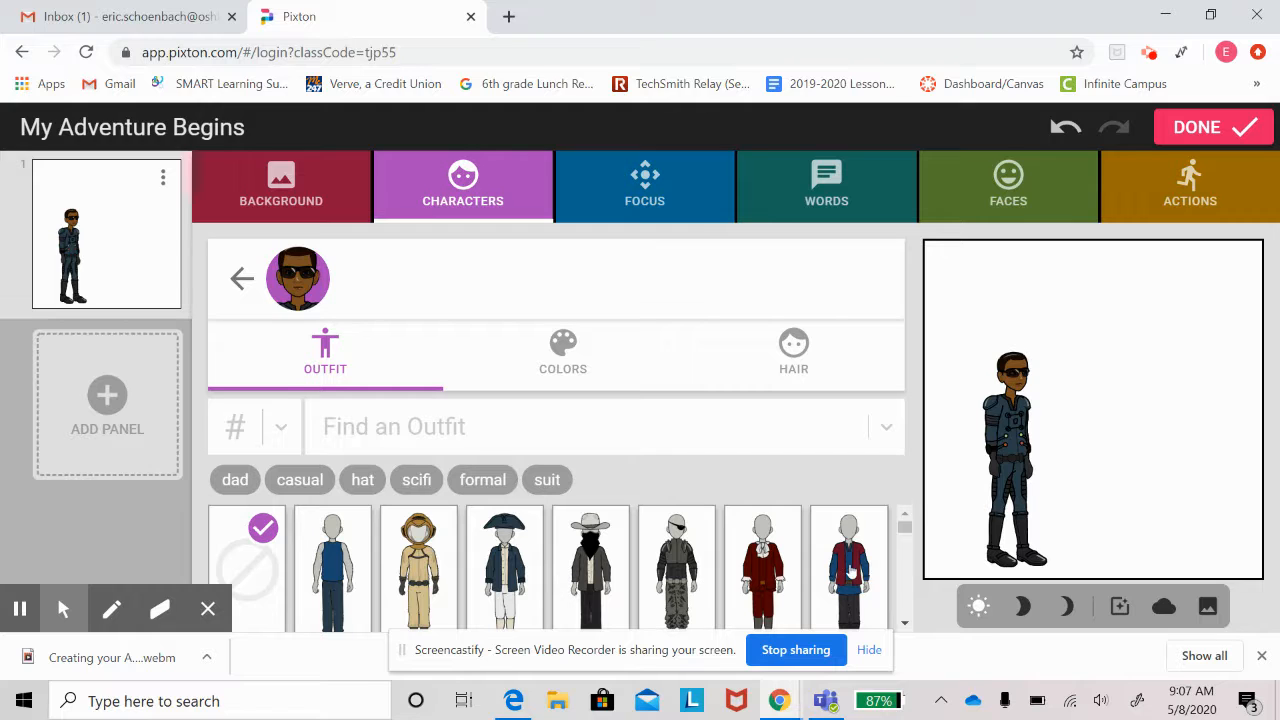
{"action": "left_click", "coordinate": [761, 584]}
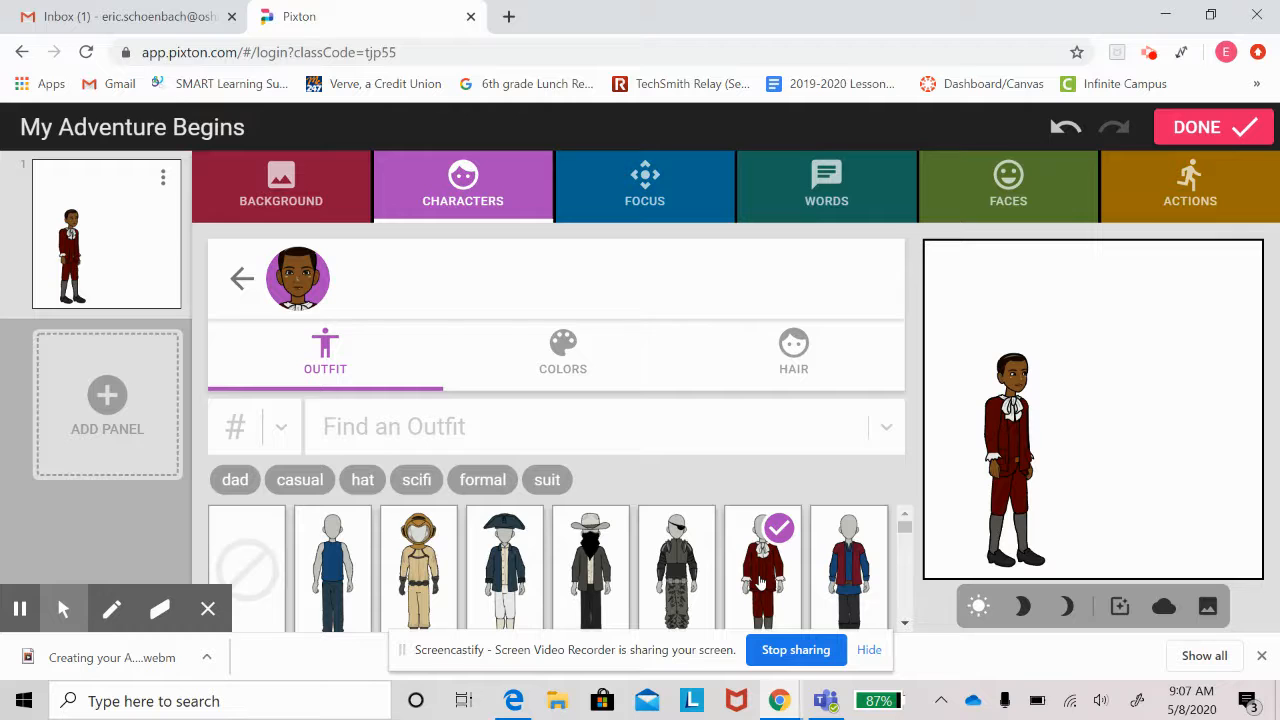
Apply the third top-row colour swatch for light skin and ginger hair.
{"action": "left_click", "coordinate": [562, 354]}
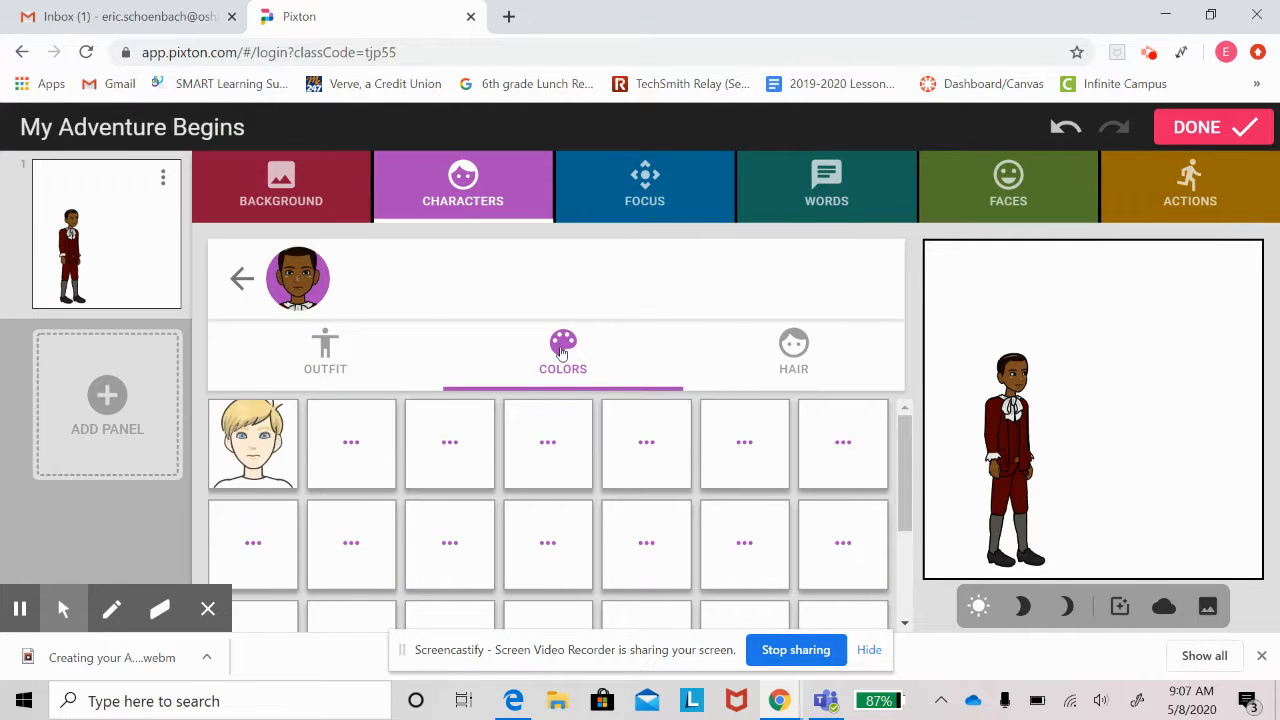
{"action": "scroll", "coordinate": [472, 527], "scroll_direction": "down", "scroll_amount": 1}
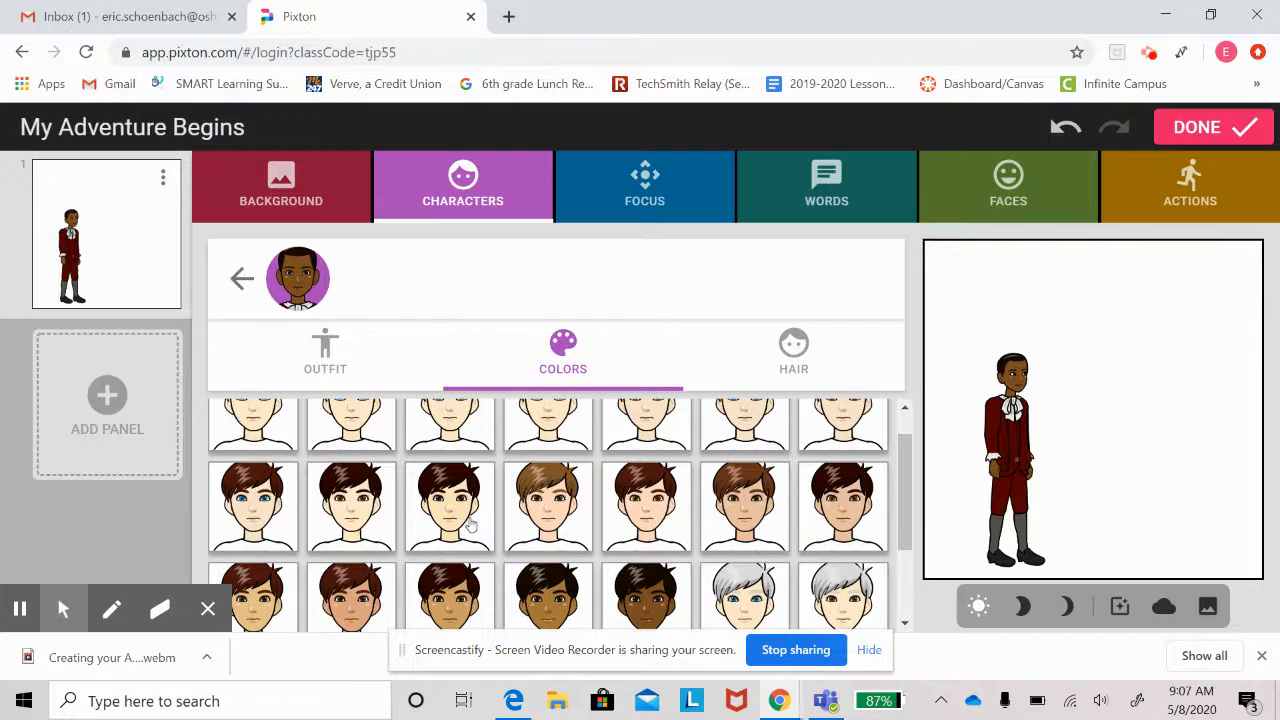
{"action": "scroll", "coordinate": [472, 527], "scroll_direction": "up", "scroll_amount": 1}
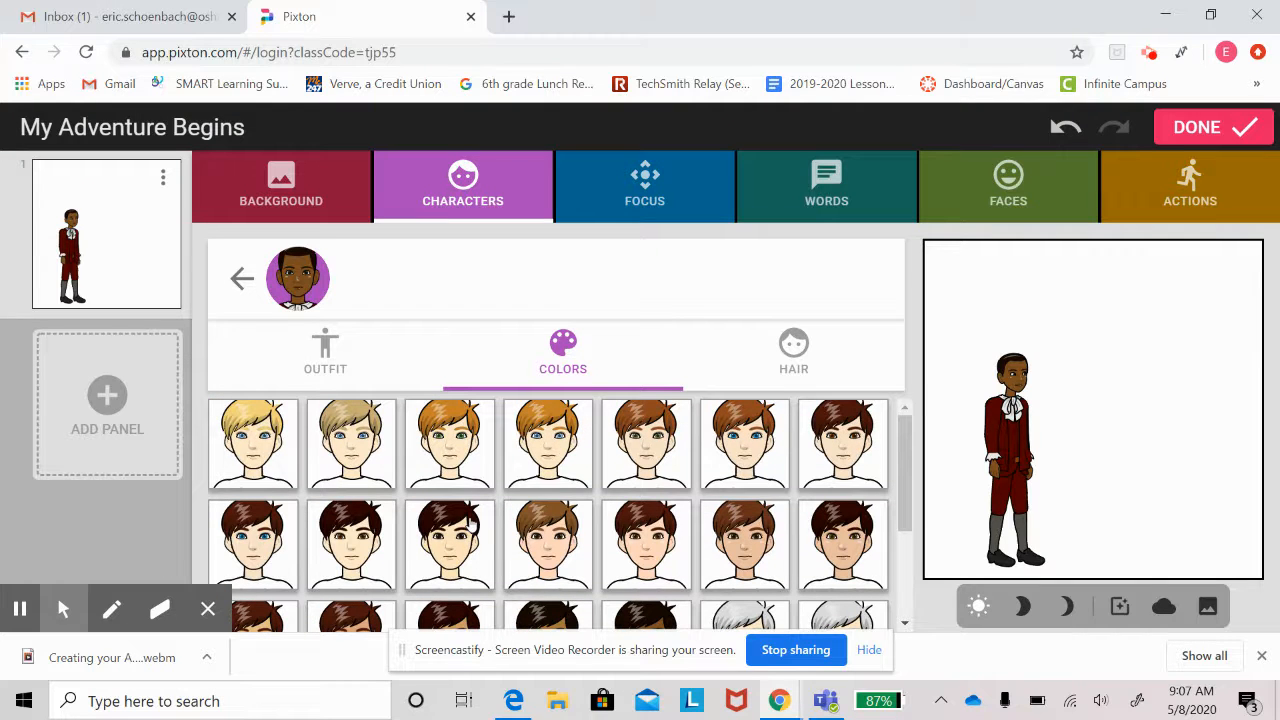
{"action": "left_click", "coordinate": [446, 456]}
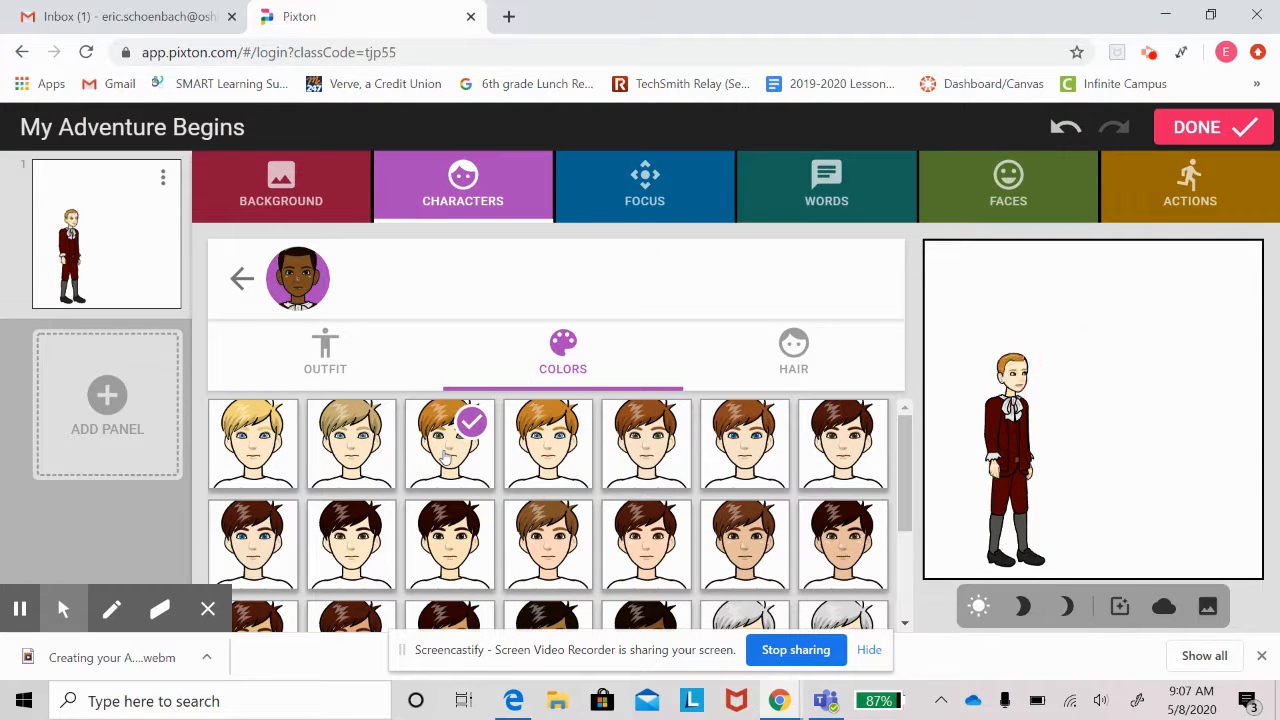
{"action": "left_click", "coordinate": [800, 361]}
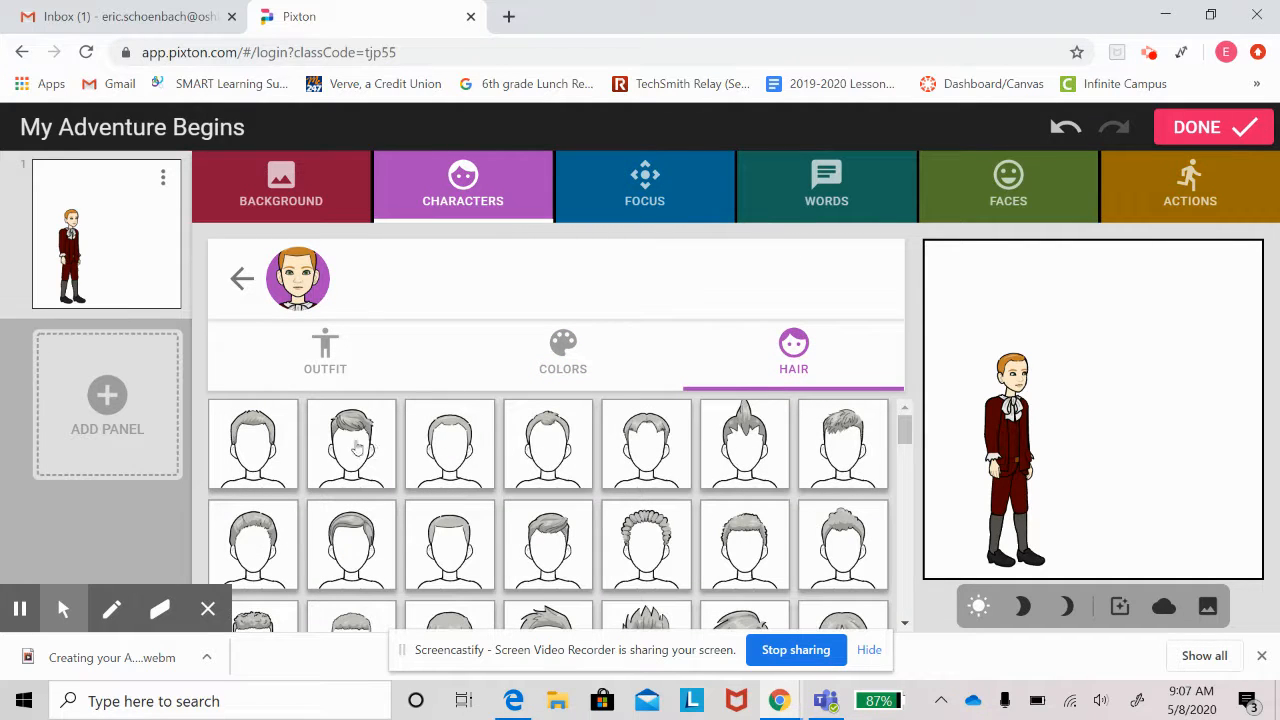
Try the second hairstyle, then settle on the tall spiky sixth hairstyle.
{"action": "left_click", "coordinate": [357, 448]}
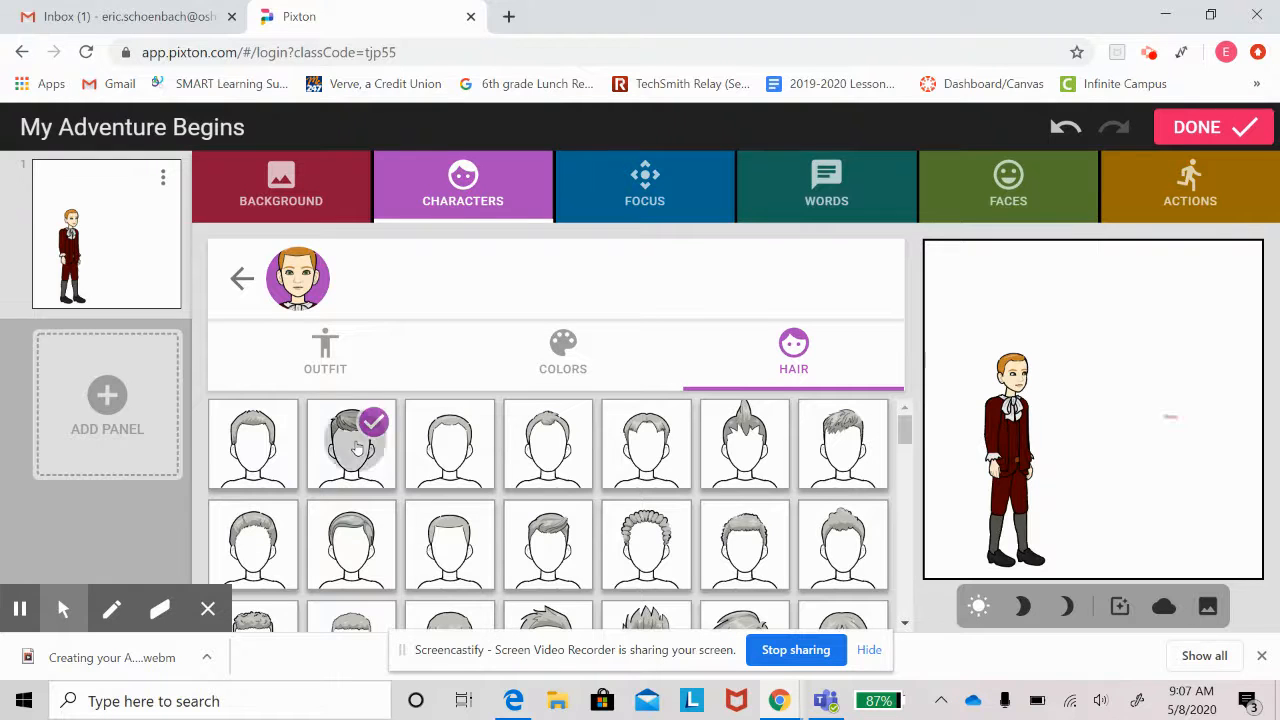
{"action": "left_click", "coordinate": [760, 445]}
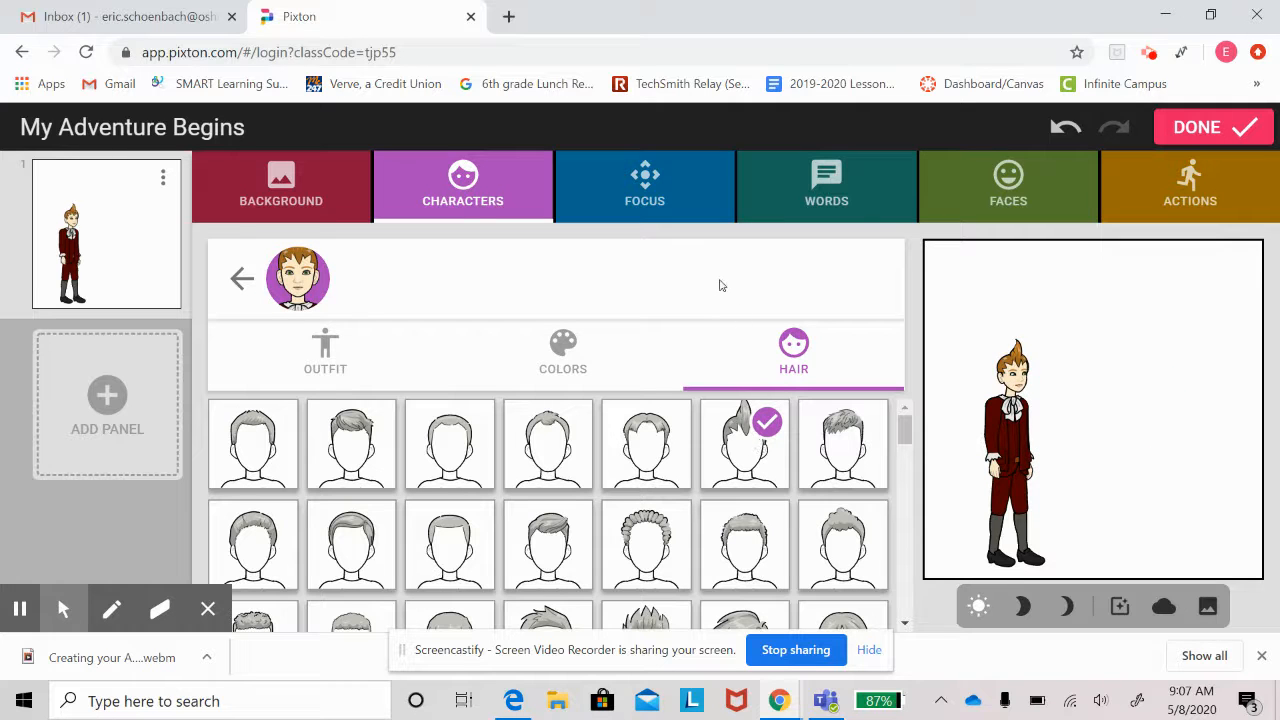
{"action": "left_click", "coordinate": [652, 200]}
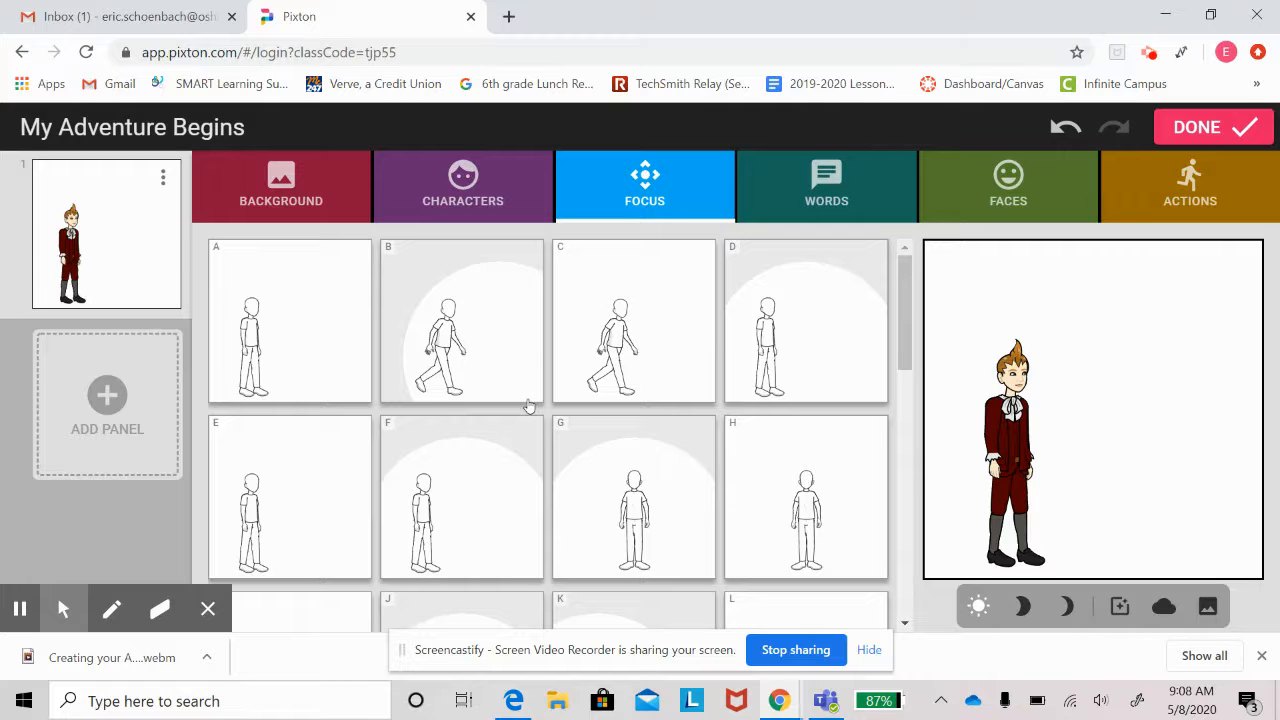
Frame the panel as a close-up on the character using focus option R.
{"action": "left_click", "coordinate": [437, 357]}
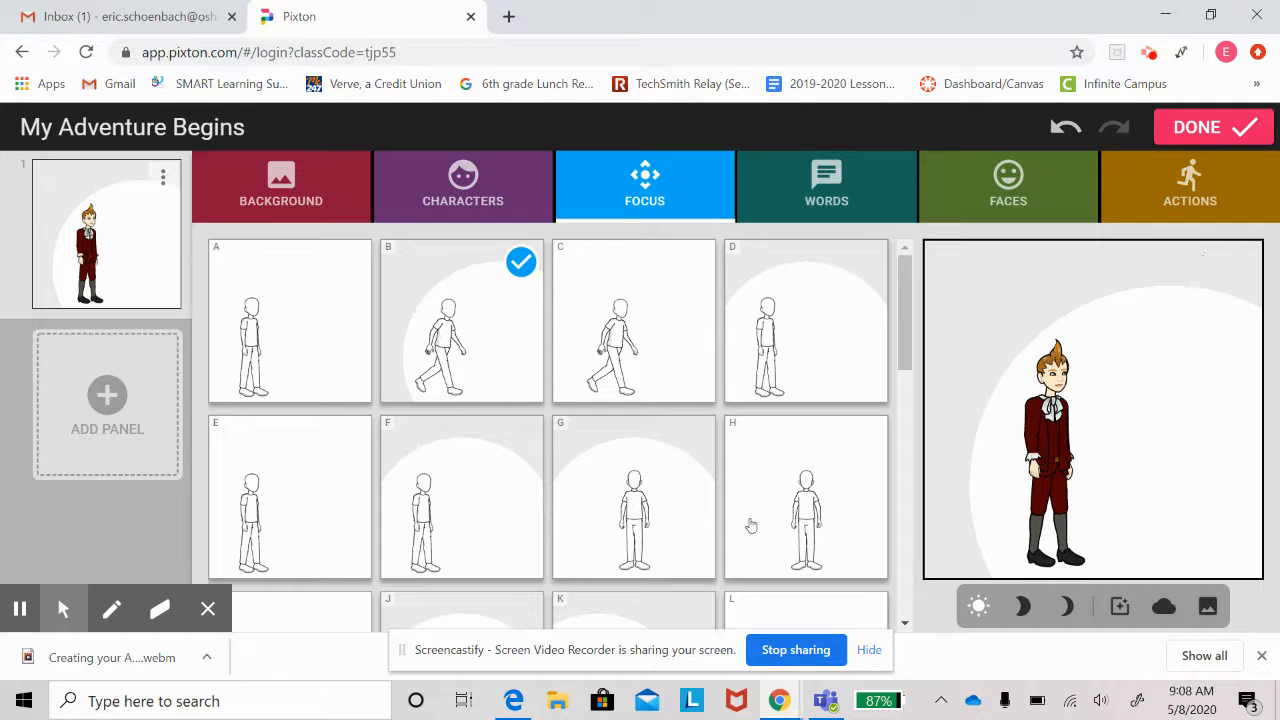
{"action": "scroll", "coordinate": [668, 500], "scroll_direction": "down", "scroll_amount": 3}
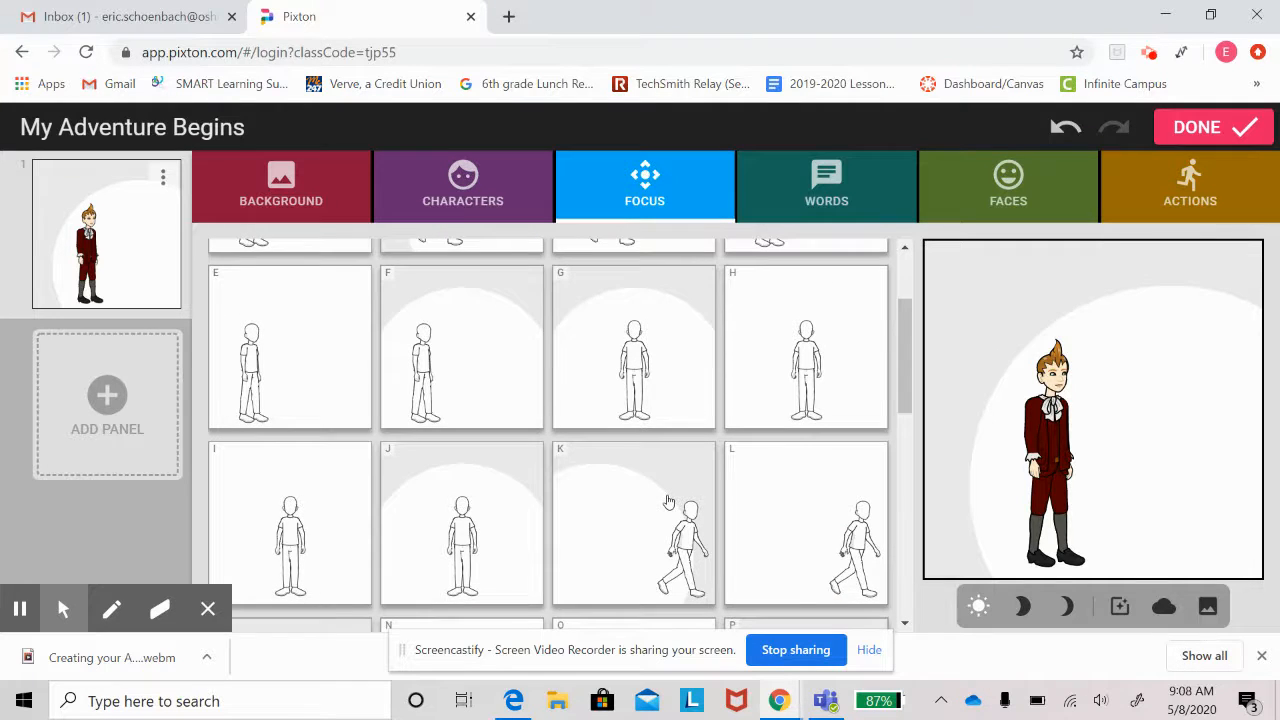
{"action": "scroll", "coordinate": [668, 500], "scroll_direction": "down", "scroll_amount": 1}
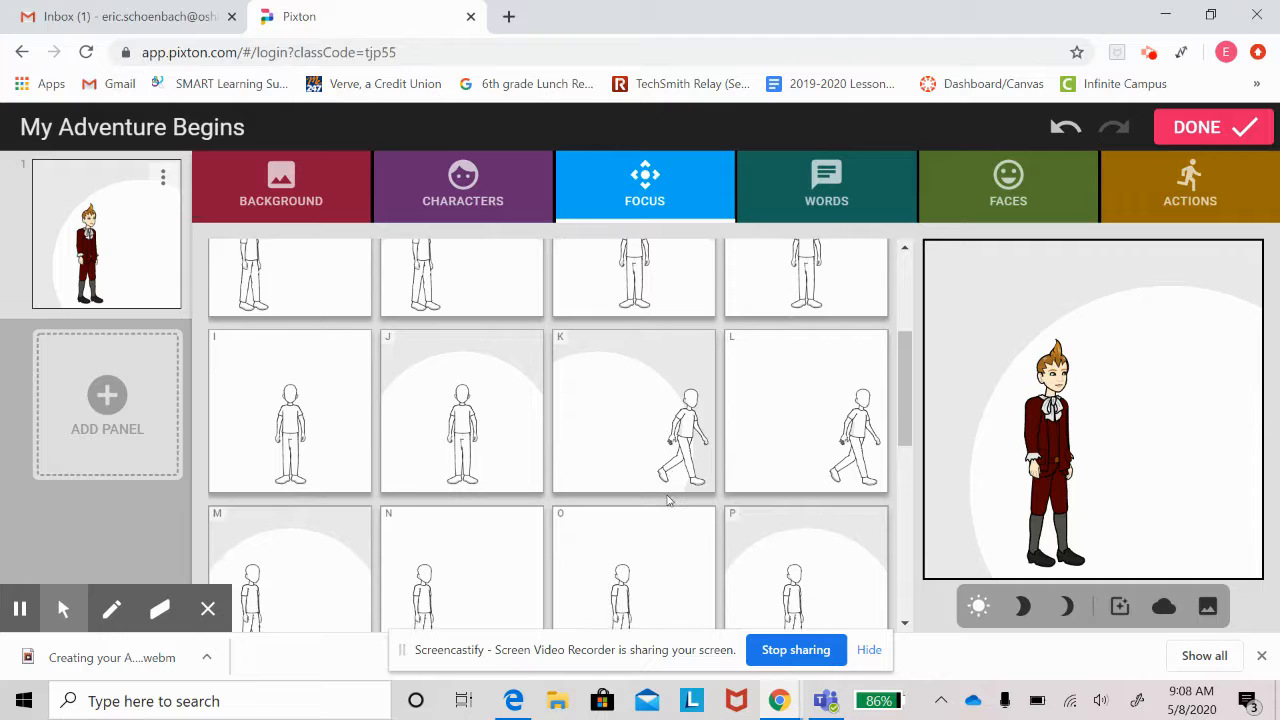
{"action": "left_click", "coordinate": [641, 379]}
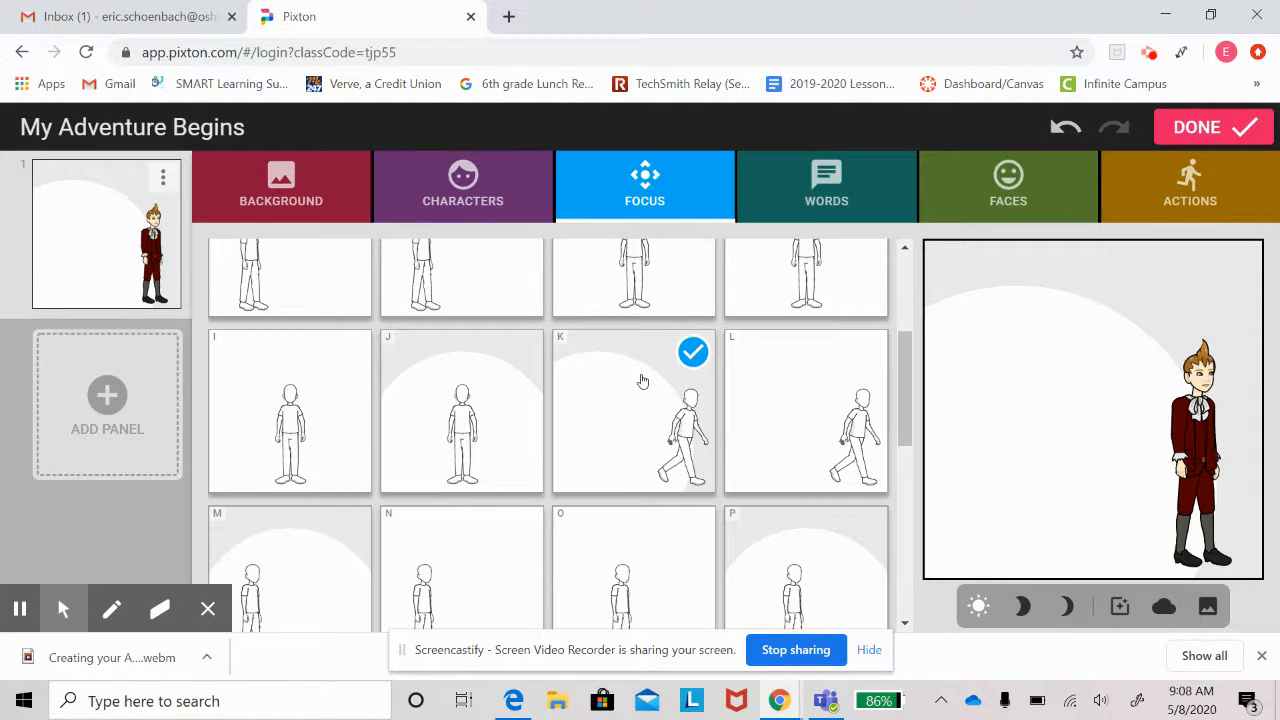
{"action": "scroll", "coordinate": [643, 380], "scroll_direction": "down", "scroll_amount": 5}
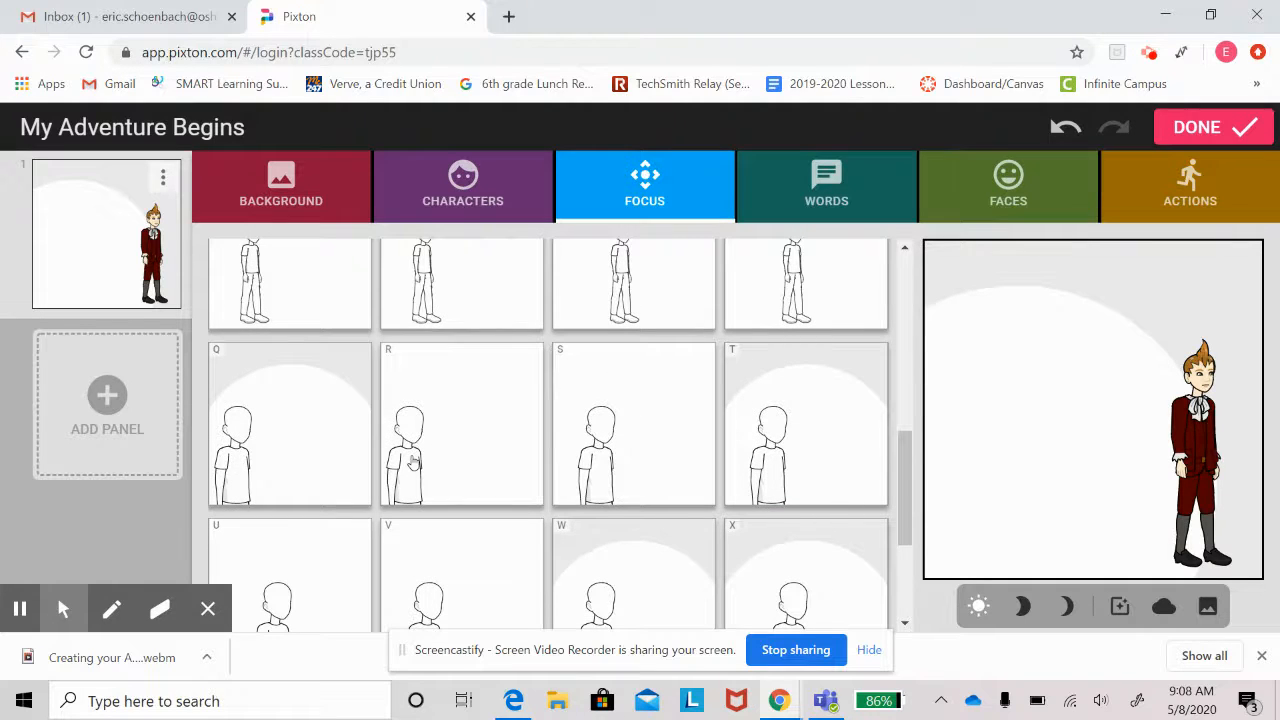
{"action": "left_click", "coordinate": [413, 461]}
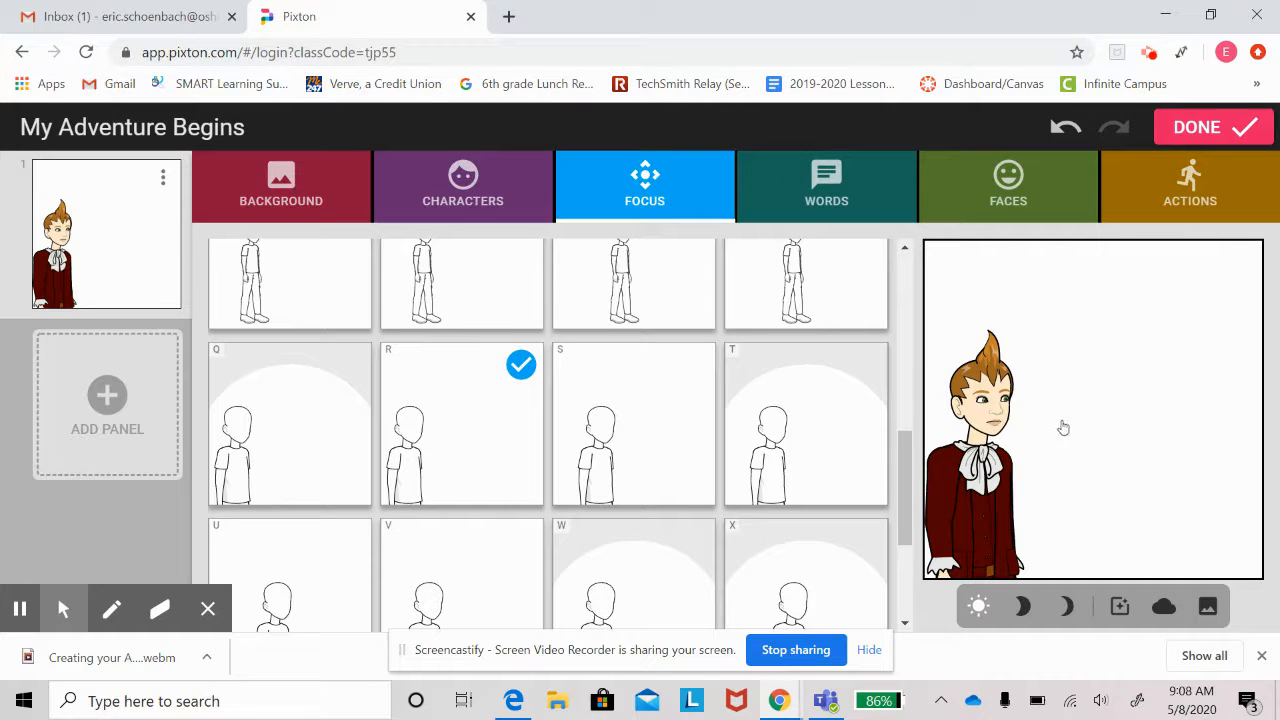
{"action": "left_click", "coordinate": [838, 201]}
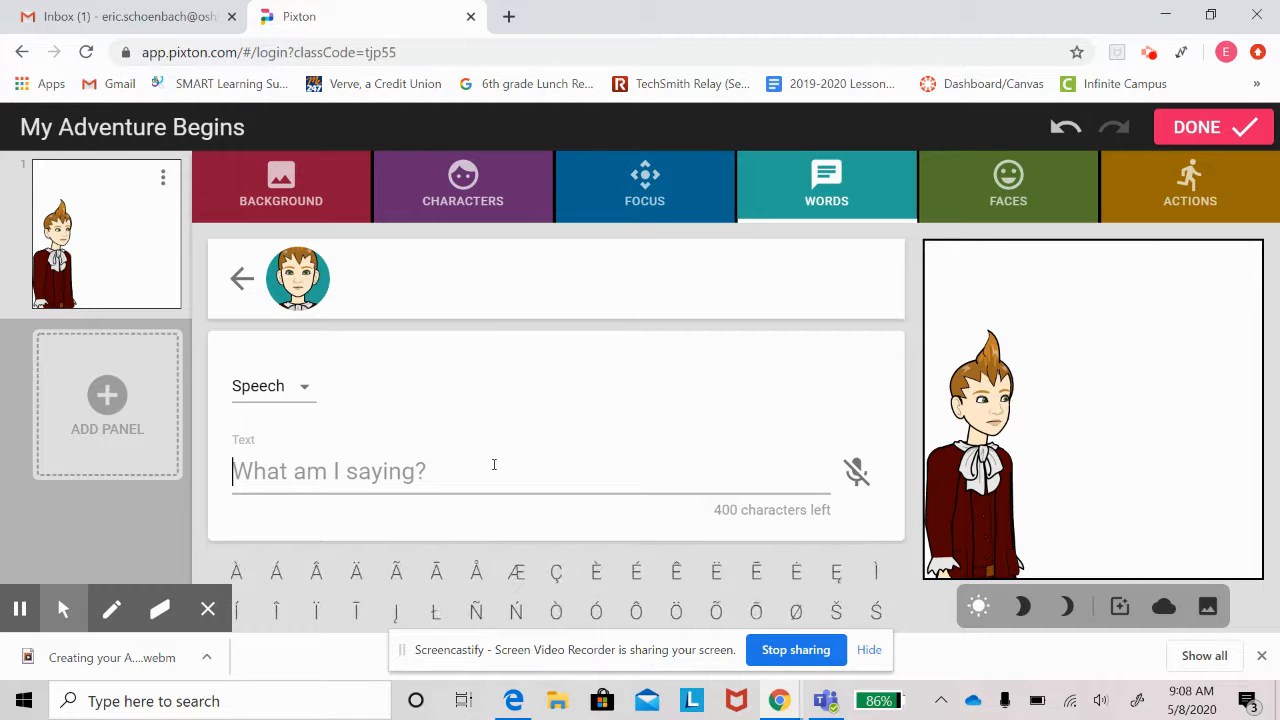
Add a speech bubble reading 'I want to save the world'.
{"action": "type", "text": "I want to sa"}
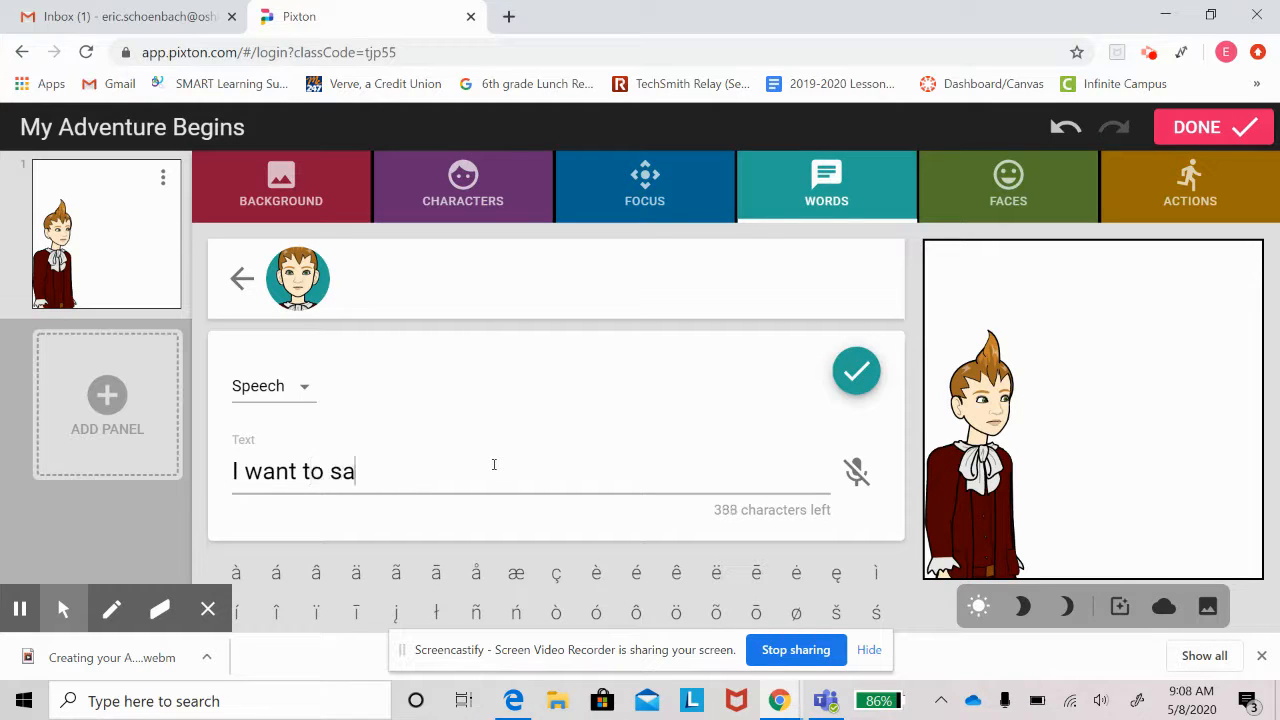
{"action": "type", "text": "ve the world"}
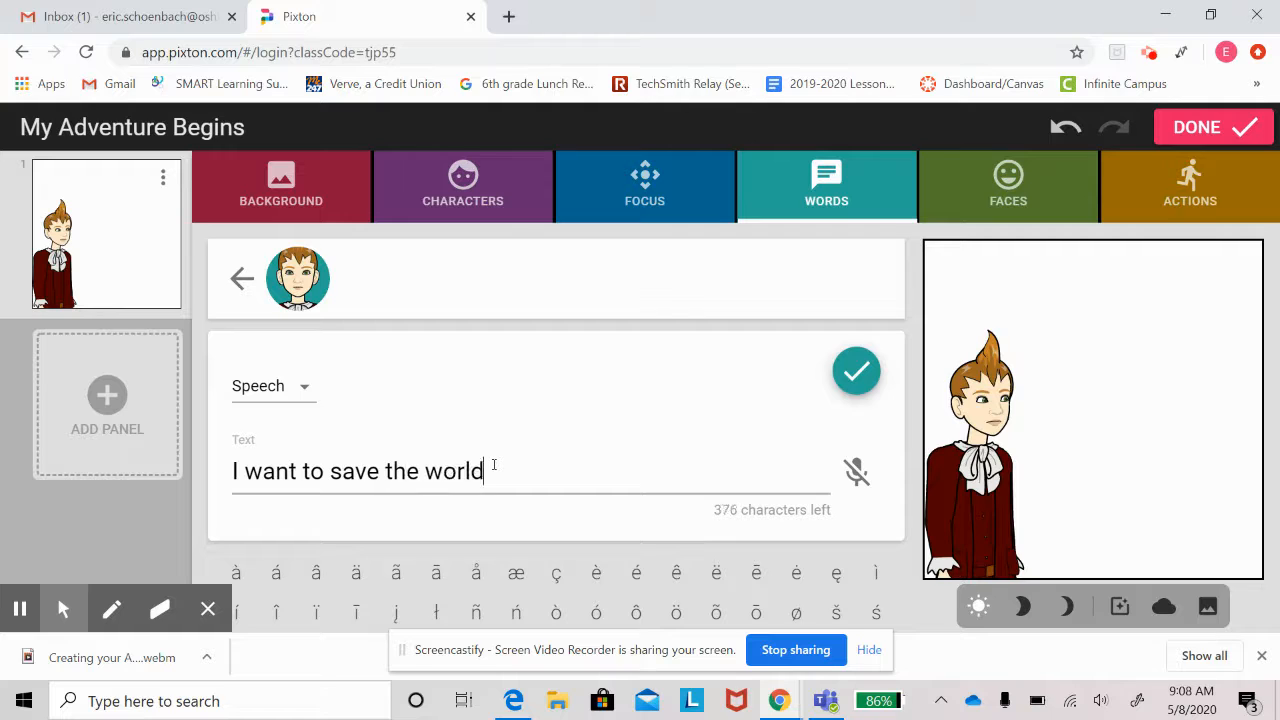
{"action": "left_click", "coordinate": [852, 375]}
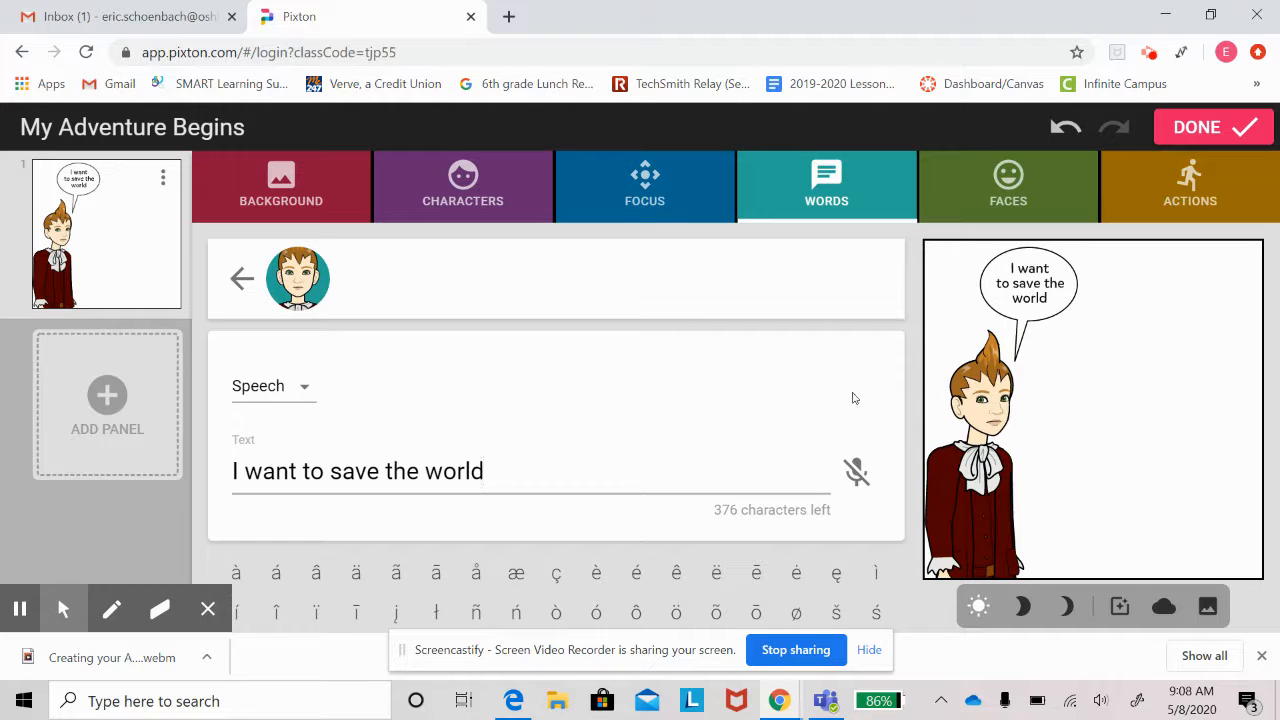
{"action": "left_click", "coordinate": [306, 391]}
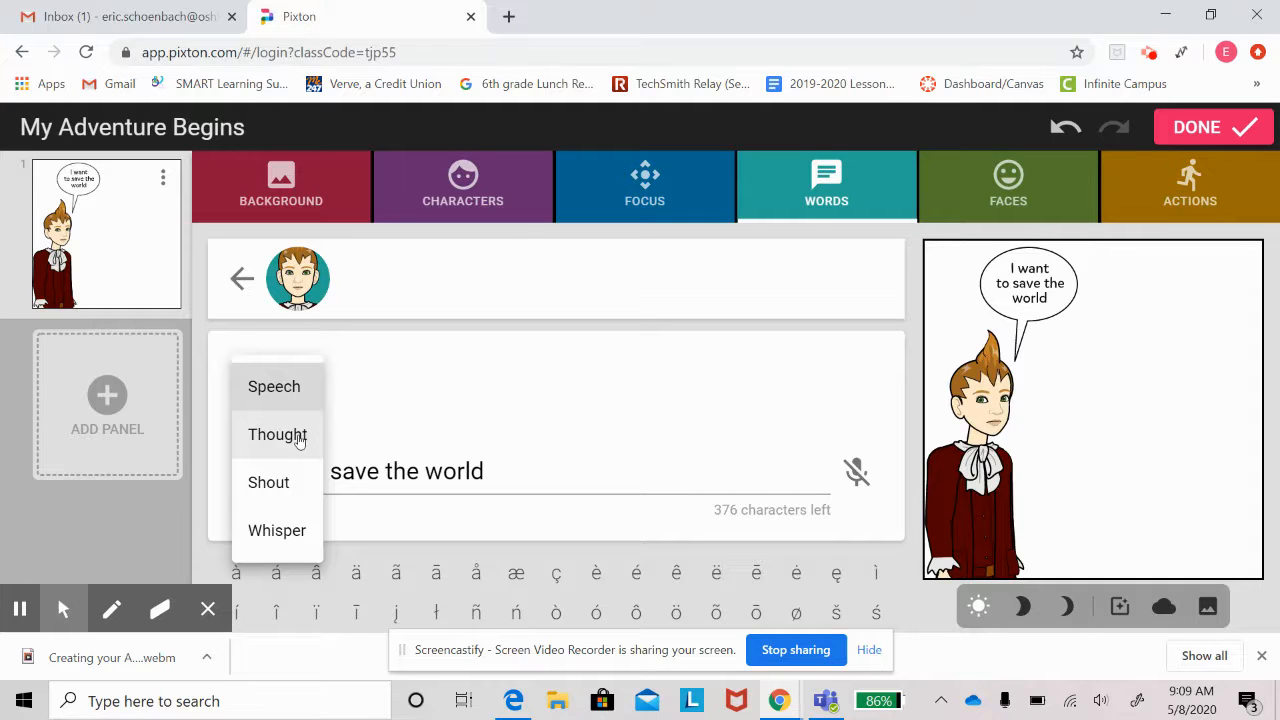
Try Thought and Shout bubble styles, then settle on a Whisper bubble.
{"action": "left_click", "coordinate": [298, 436]}
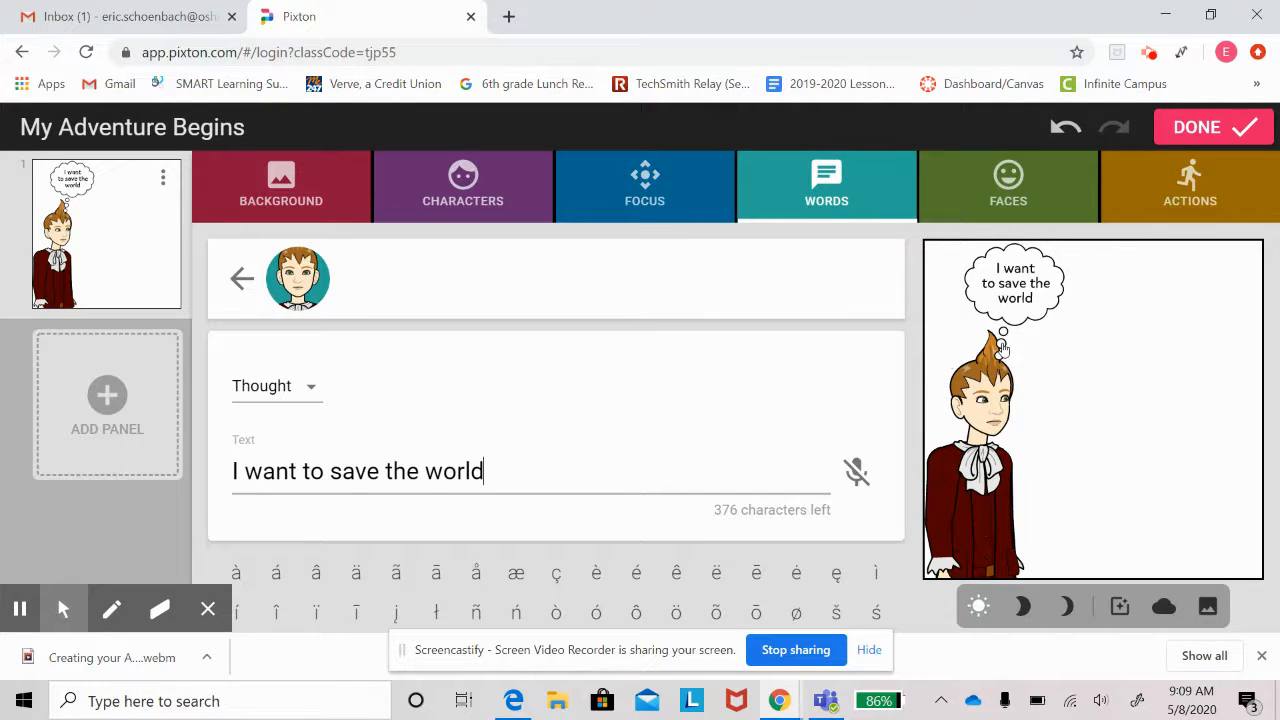
{"action": "left_click", "coordinate": [306, 388]}
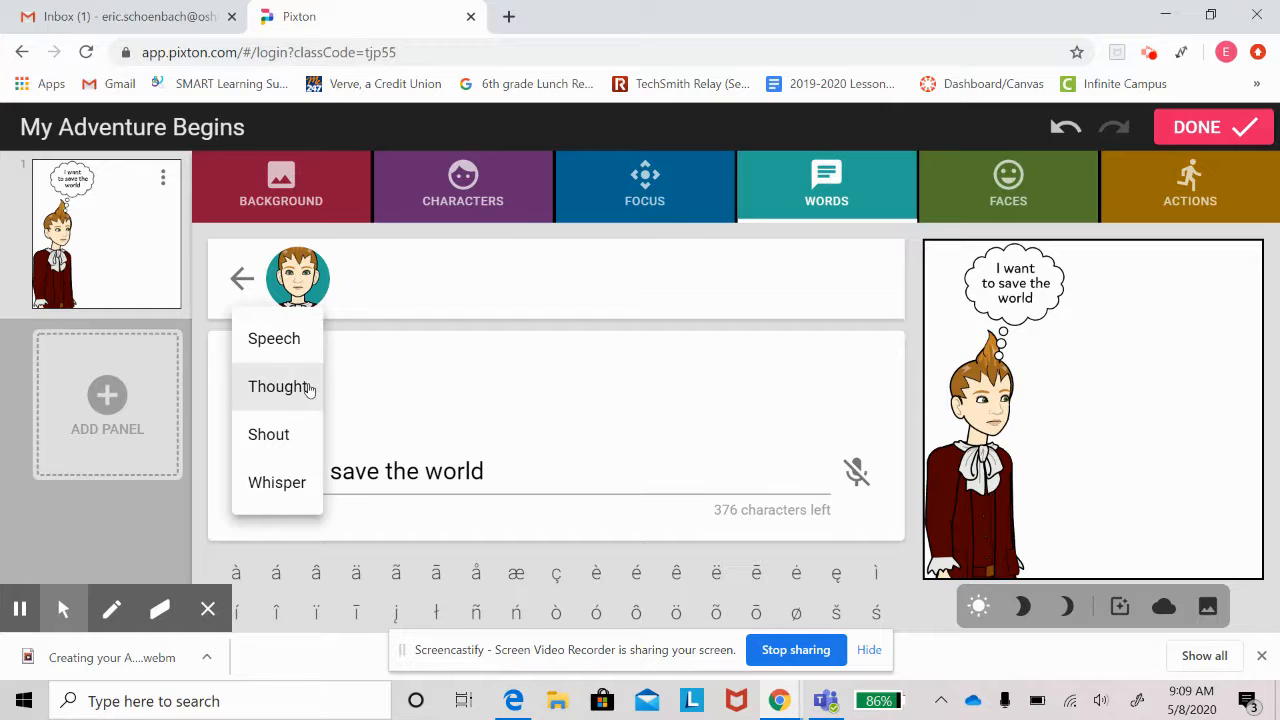
{"action": "left_click", "coordinate": [270, 436]}
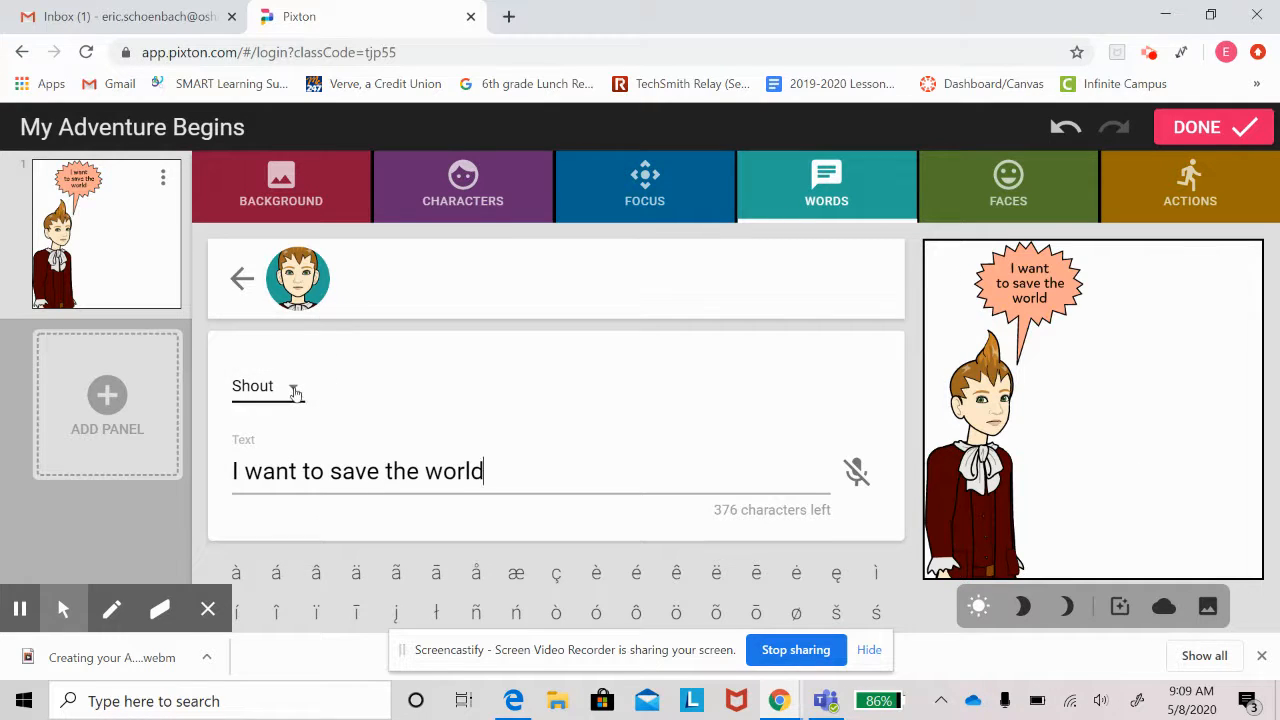
{"action": "left_click", "coordinate": [295, 392]}
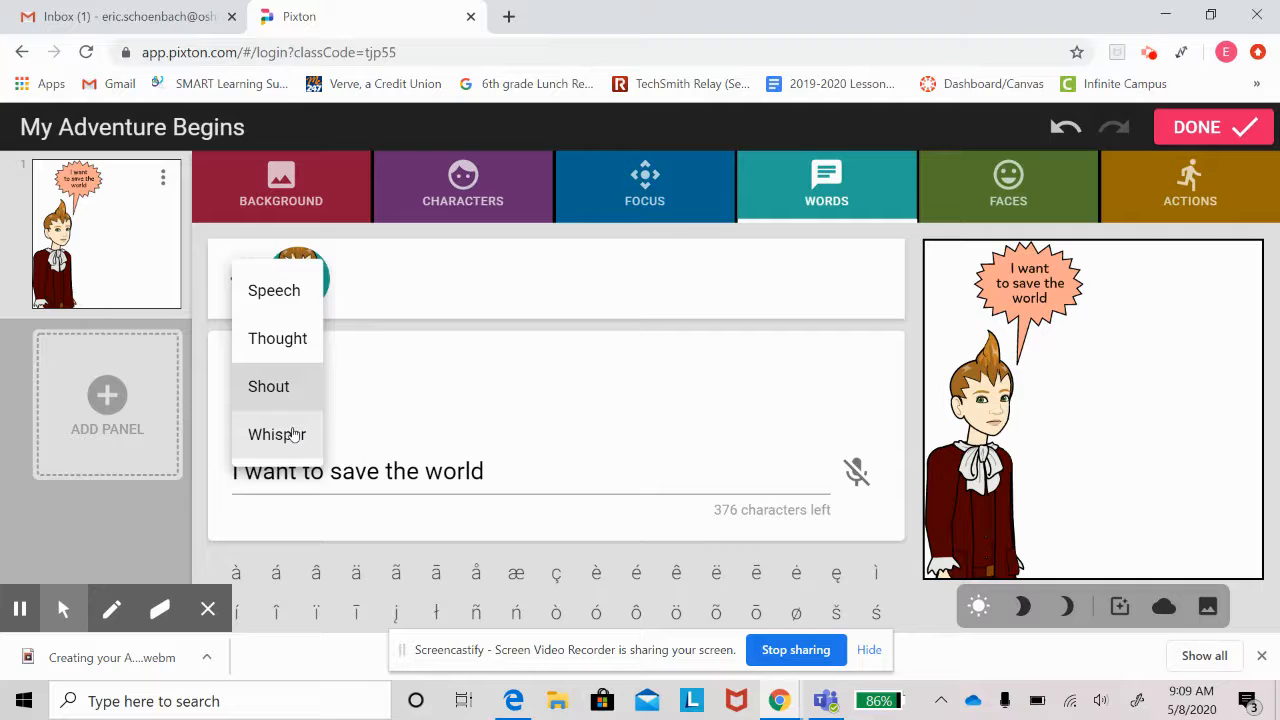
{"action": "left_click", "coordinate": [293, 432]}
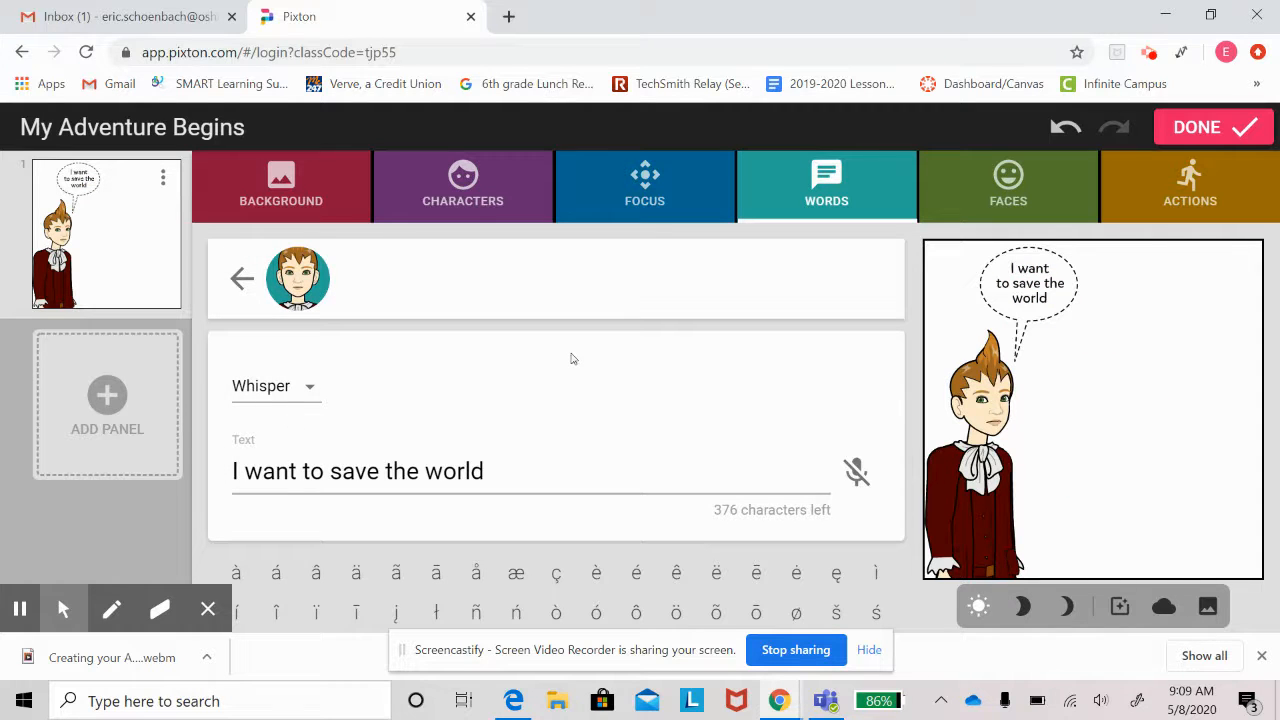
Filter faces by 'happy' and give the character the second happy expression.
{"action": "left_click", "coordinate": [1038, 195]}
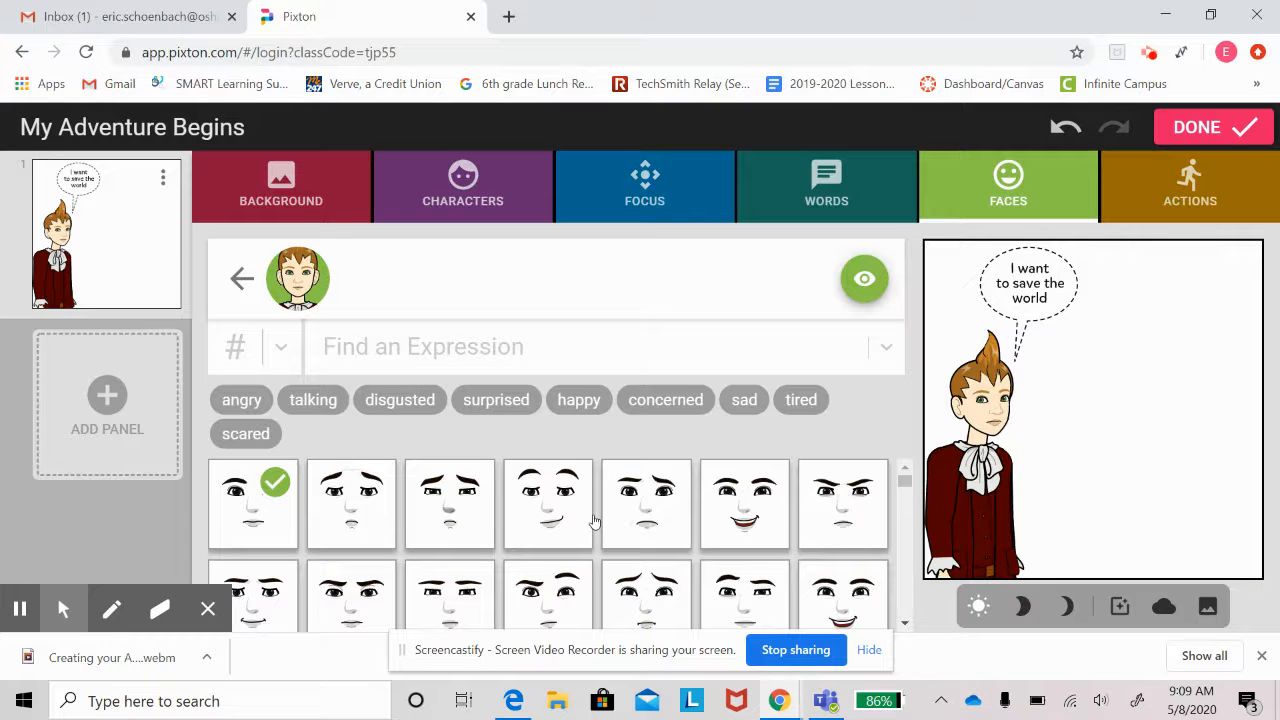
{"action": "scroll", "coordinate": [594, 521], "scroll_direction": "down", "scroll_amount": 1}
{"action": "scroll", "coordinate": [594, 521], "scroll_direction": "up", "scroll_amount": 1}
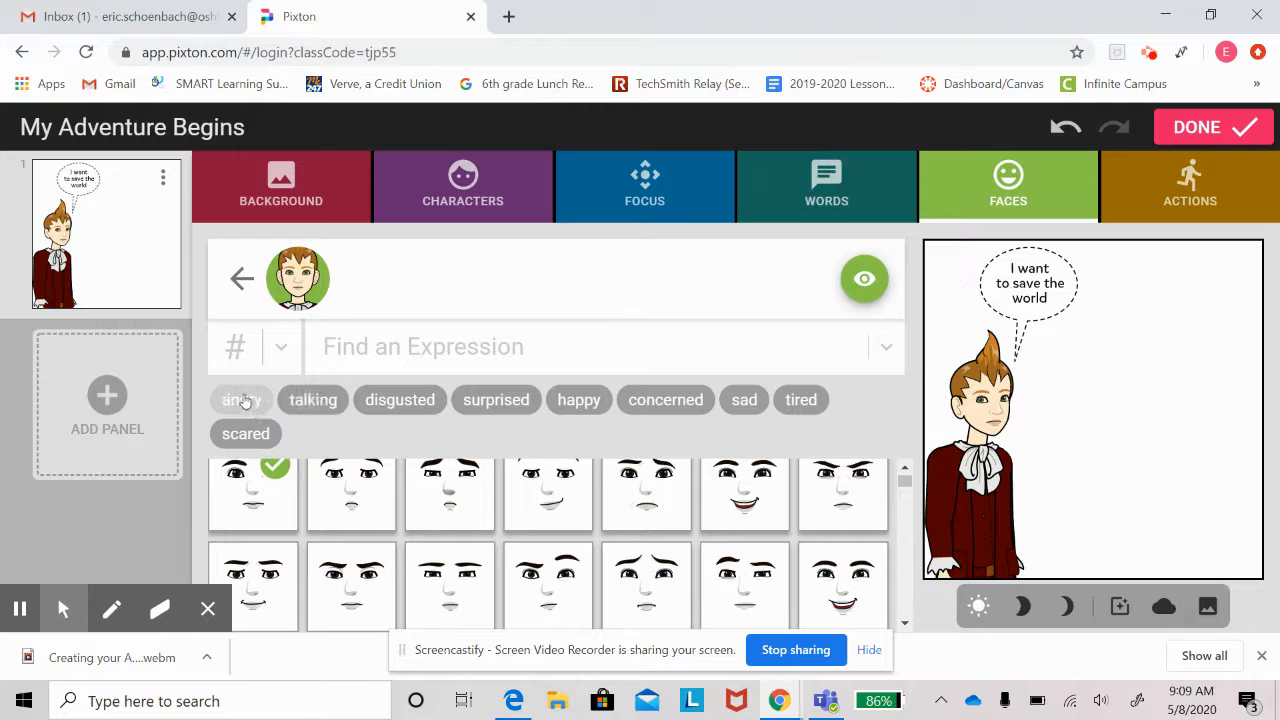
{"action": "left_click", "coordinate": [579, 400]}
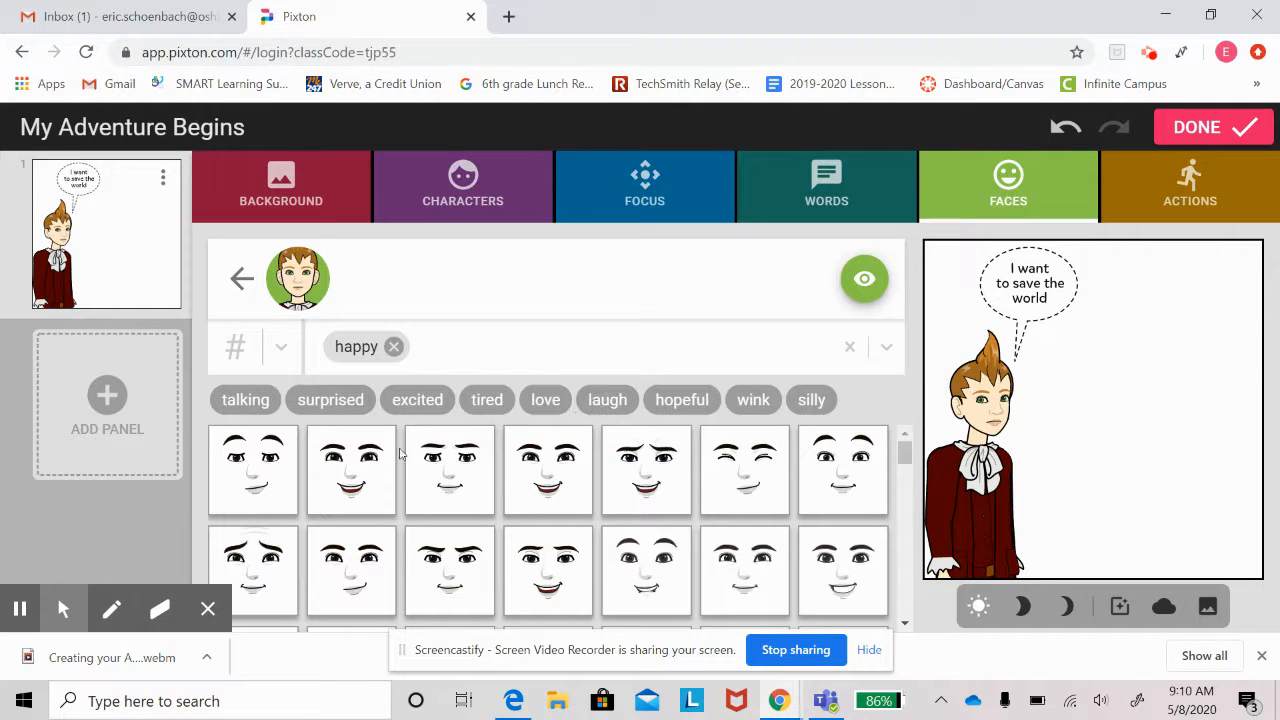
{"action": "left_click", "coordinate": [358, 478]}
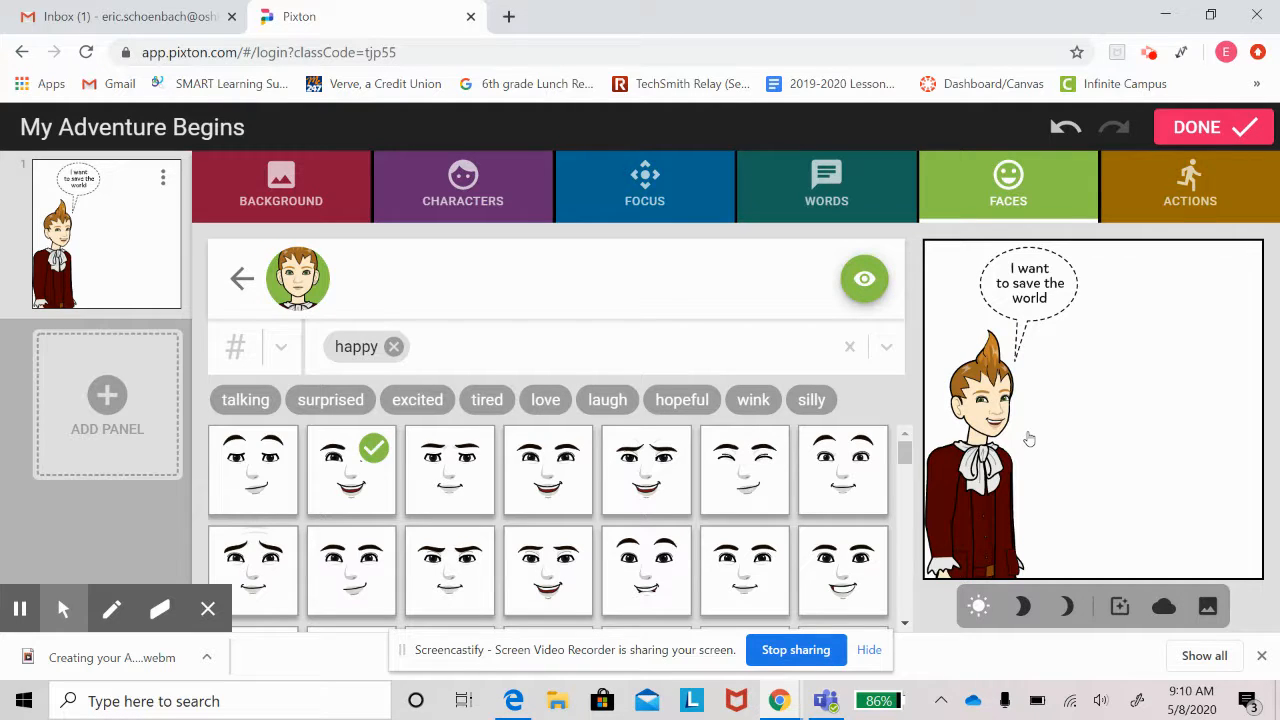
Pick the raised-fist pose from the Actions pose grid for the red-suited character.
{"action": "left_click", "coordinate": [1190, 180]}
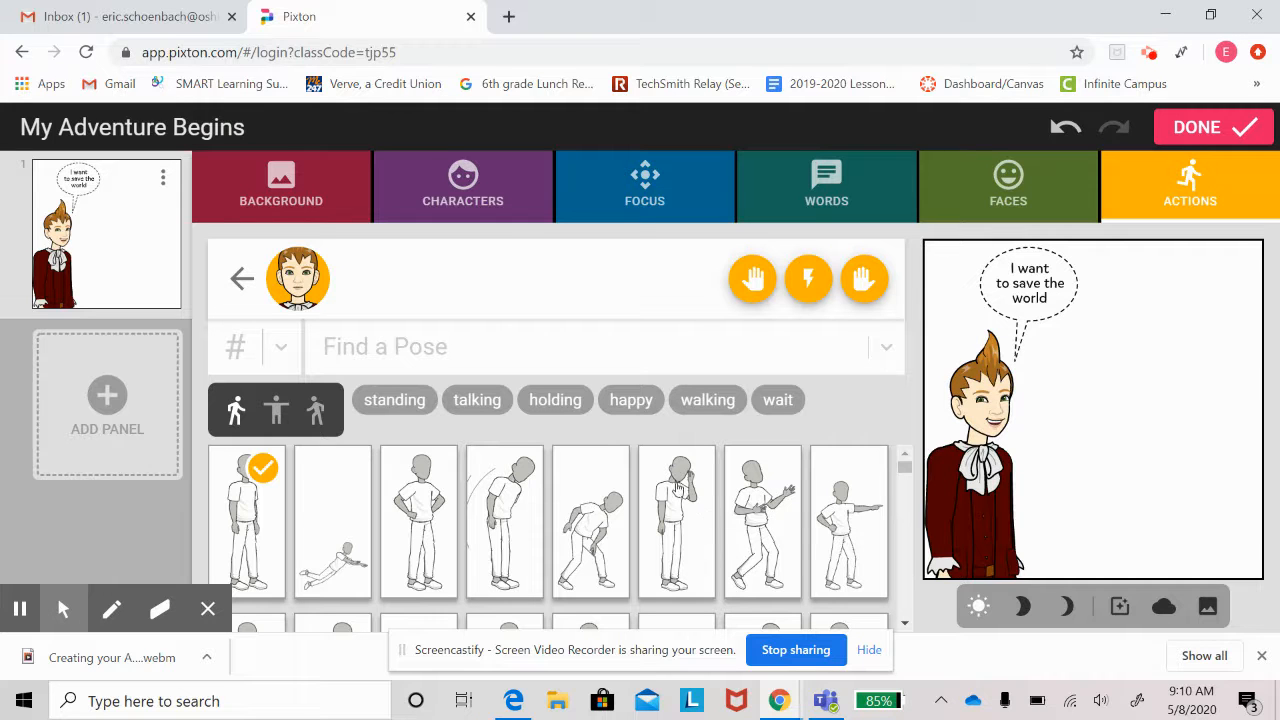
{"action": "scroll", "coordinate": [772, 533], "scroll_direction": "down", "scroll_amount": 5}
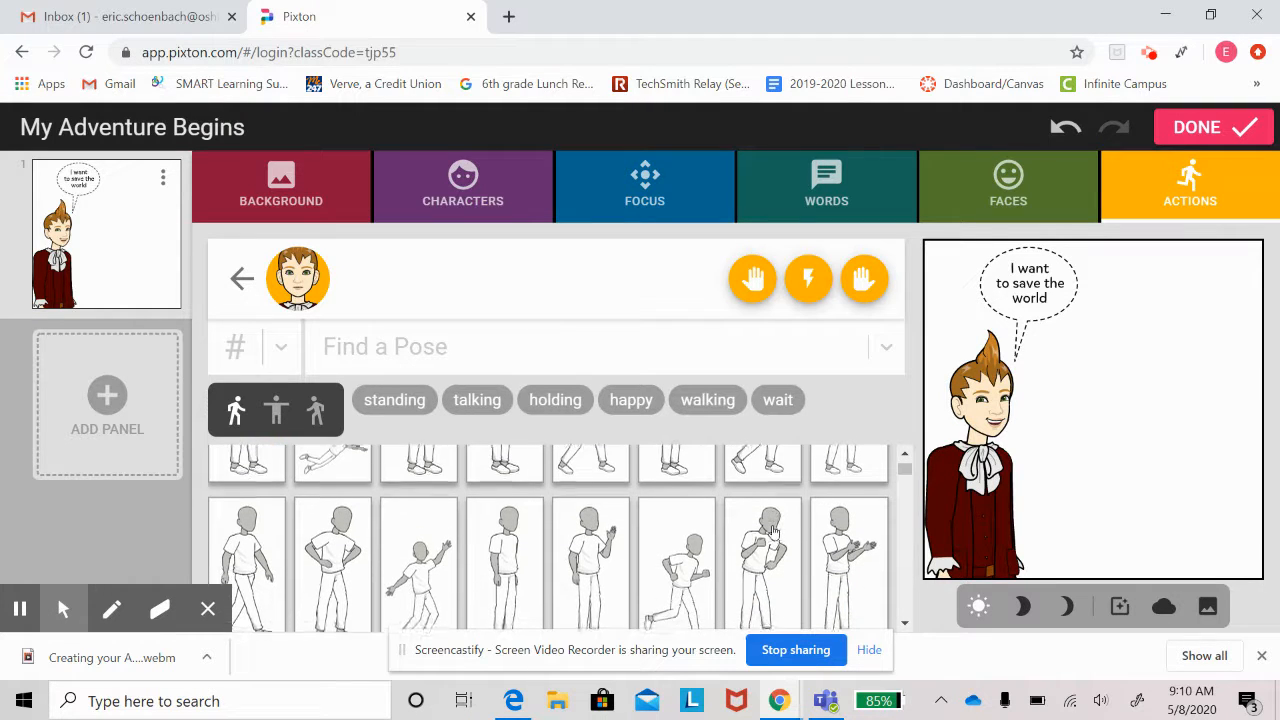
{"action": "scroll", "coordinate": [772, 533], "scroll_direction": "down", "scroll_amount": 5}
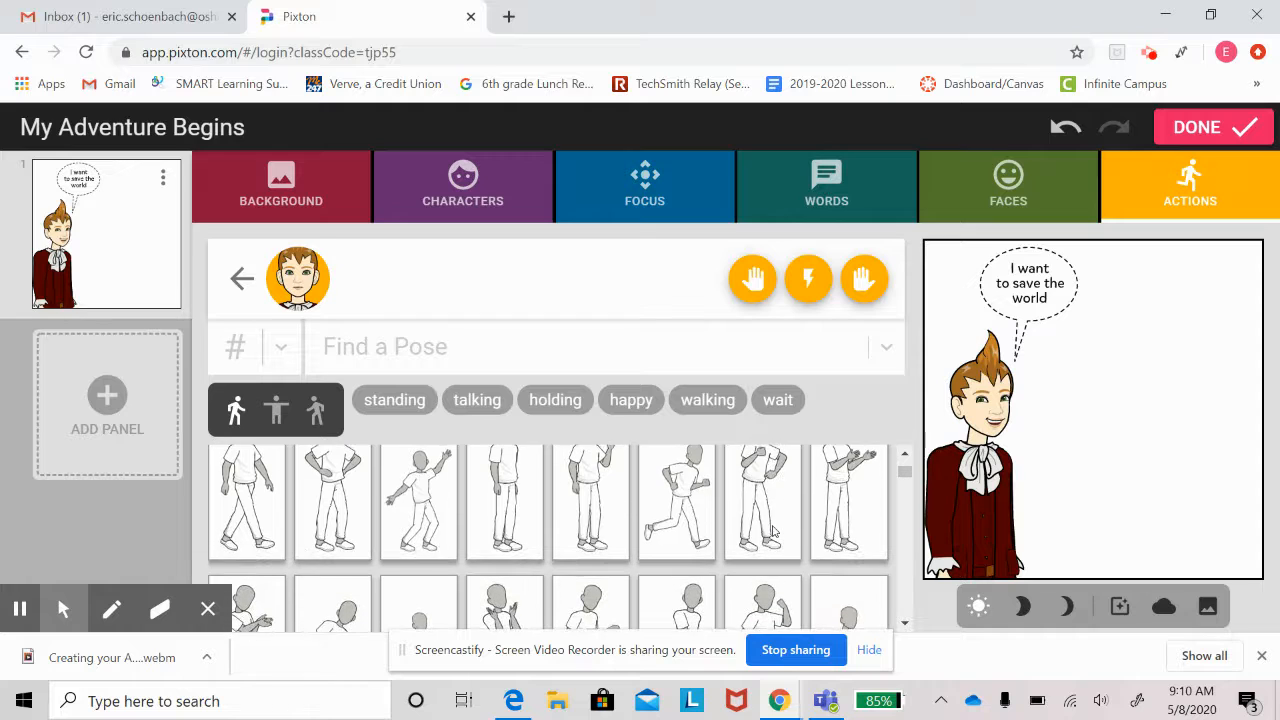
{"action": "scroll", "coordinate": [773, 533], "scroll_direction": "down", "scroll_amount": 1}
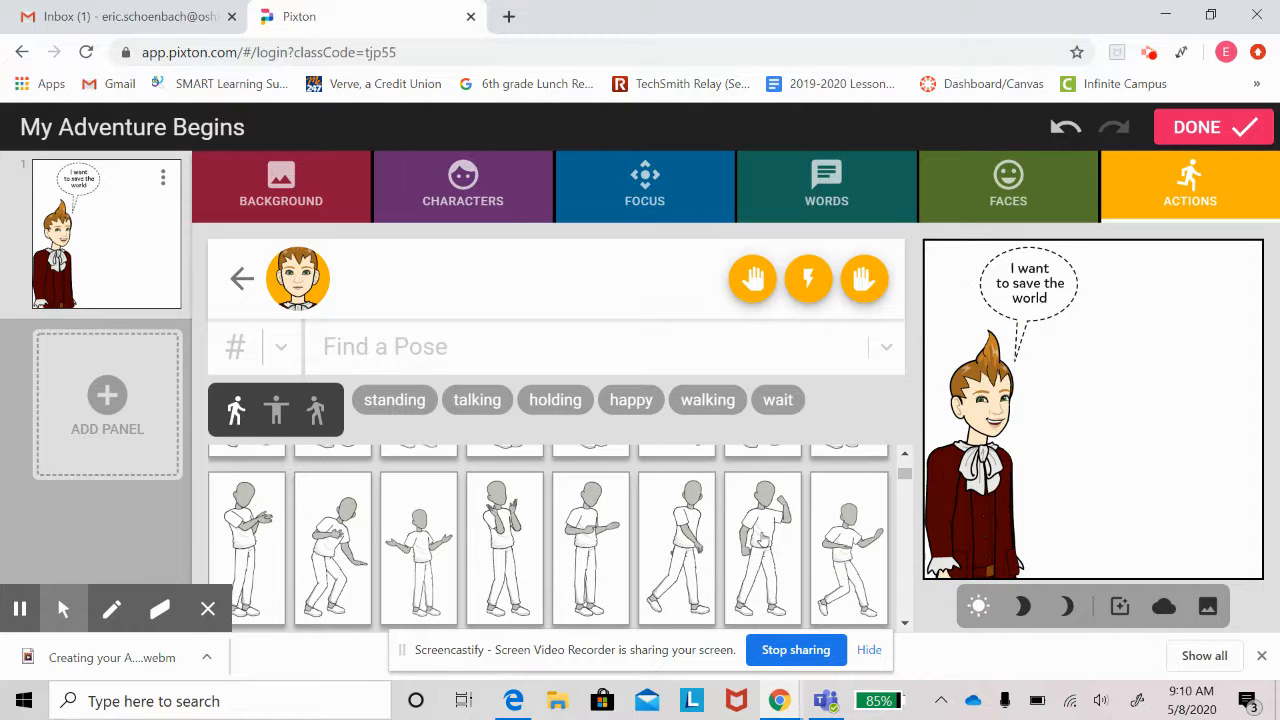
{"action": "left_click", "coordinate": [763, 540]}
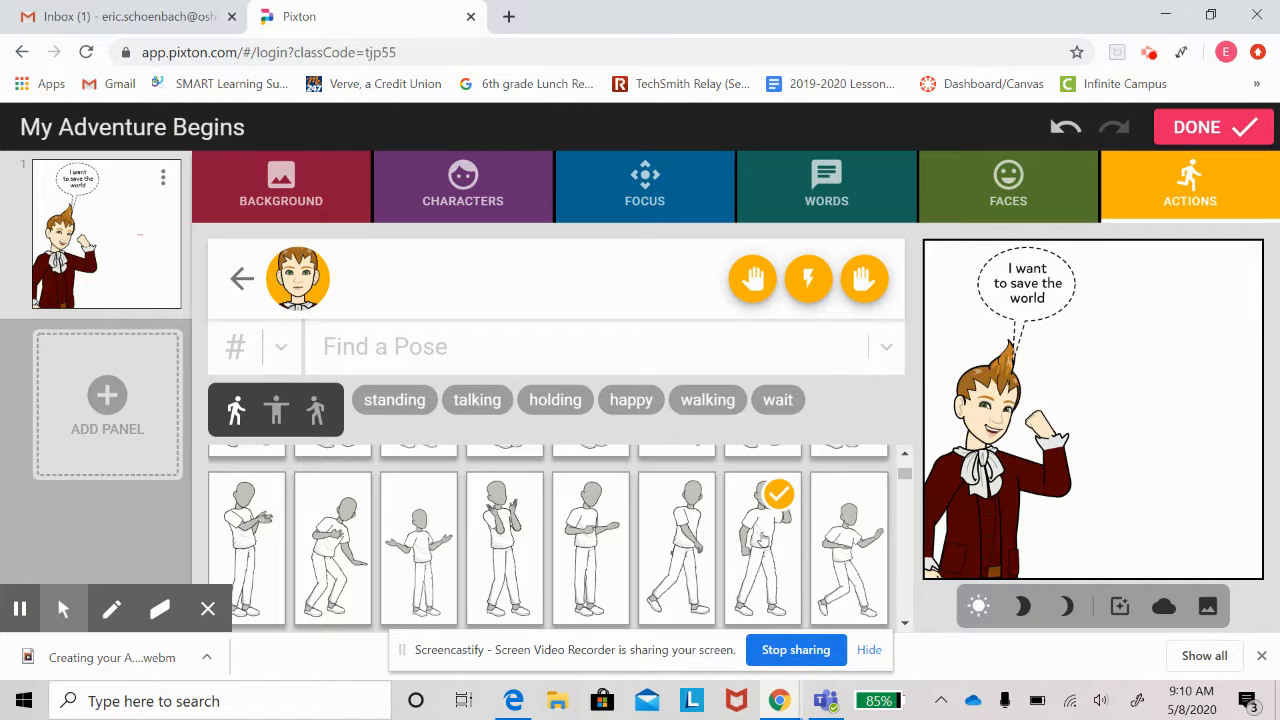